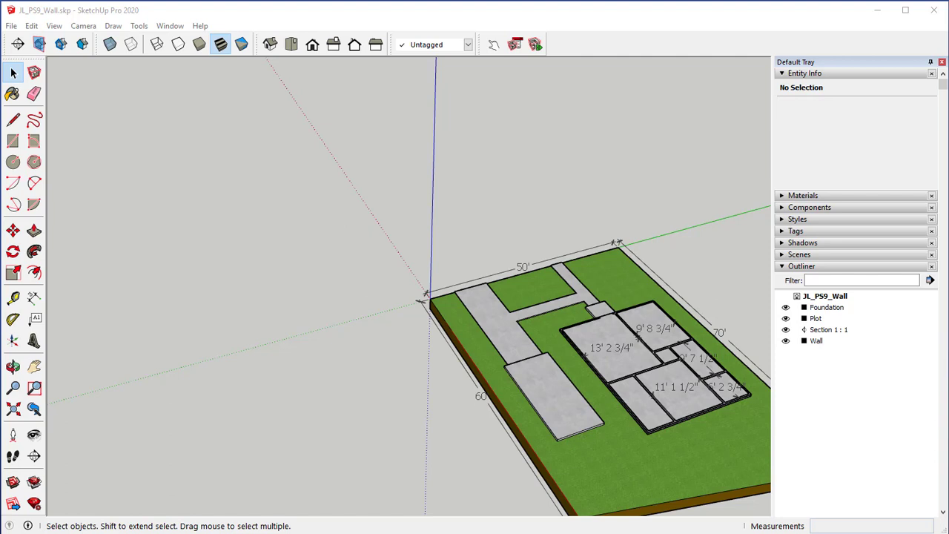
Orbit around the site model, then zoom in close over the house floor plan.
middle_drag(509, 299, 615, 349)
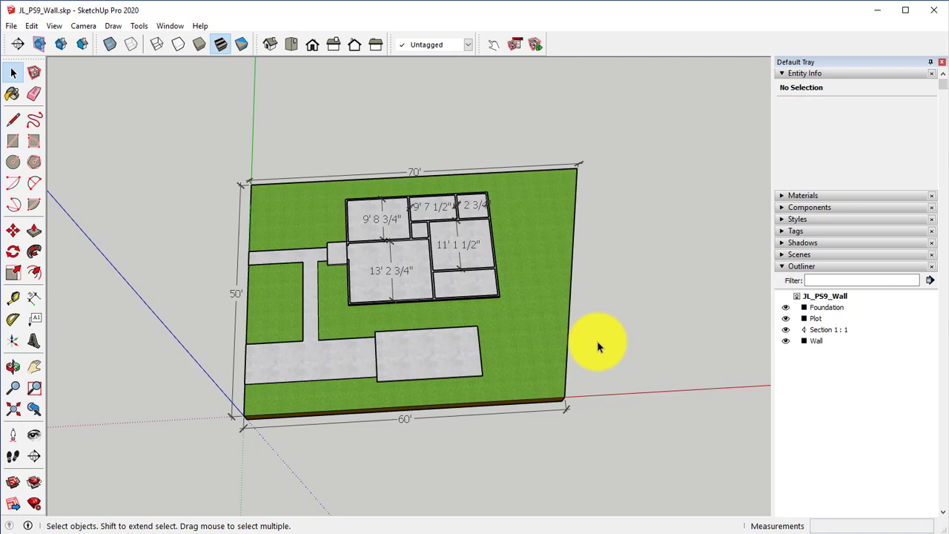
mouse_move(482, 377)
middle_down()
mouse_move(364, 375)
mouse_move(523, 215)
mouse_move(550, 207)
mouse_move(479, 279)
mouse_move(472, 134)
mouse_move(440, 470)
middle_up()
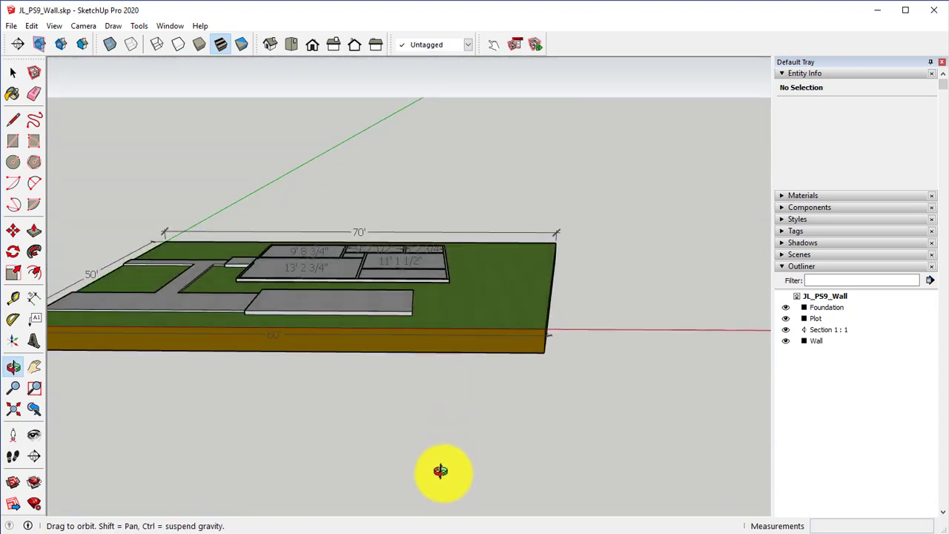
mouse_move(371, 289)
middle_down()
mouse_move(347, 447)
mouse_move(376, 527)
mouse_move(402, 528)
mouse_move(363, 456)
mouse_move(434, 381)
mouse_move(423, 396)
middle_up()
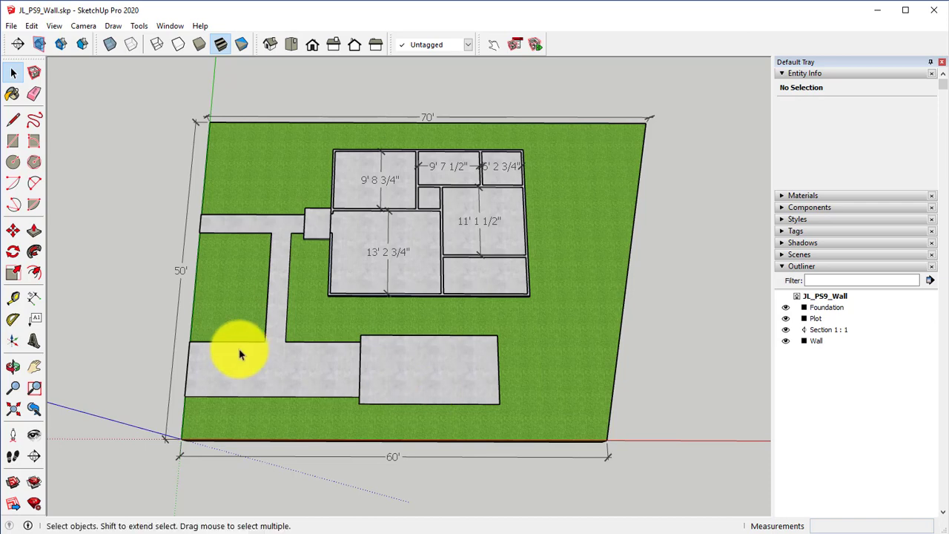
scroll(377, 240, up, 1)
scroll(377, 242, up, 1)
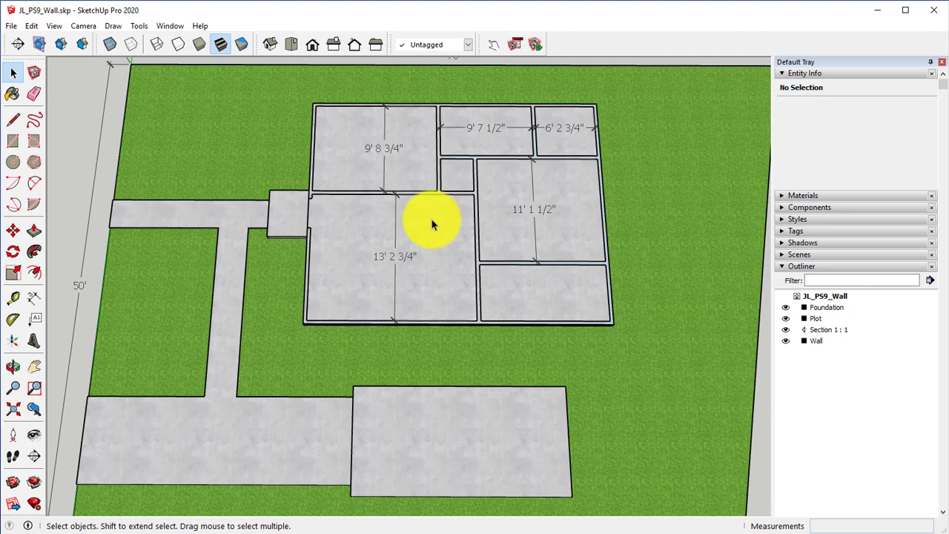
Erase the 9' 8 3/4", 13' 2 3/4" and 11' 1 1/2" room dimensions.
click(33, 94)
drag(349, 144, 400, 189)
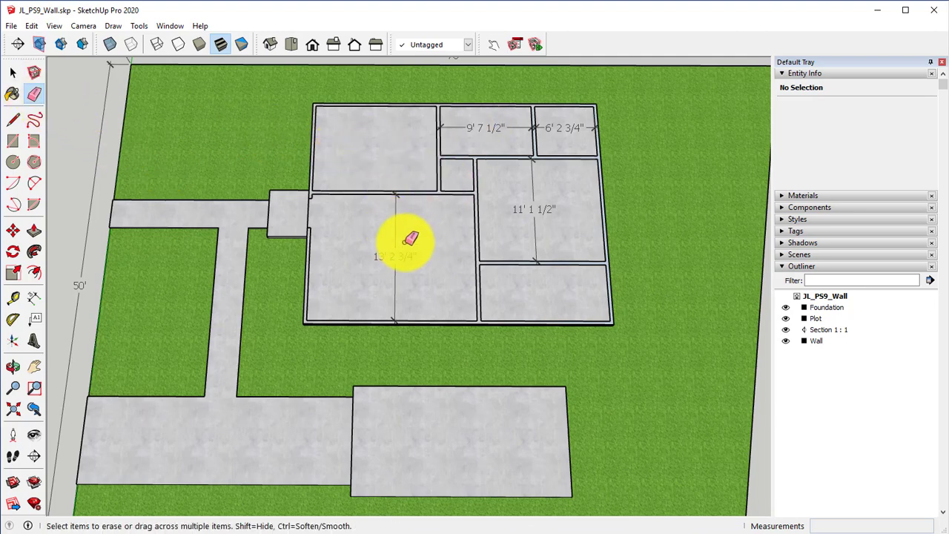
mouse_move(377, 243)
mouse_down()
mouse_move(428, 200)
mouse_move(474, 123)
mouse_move(555, 131)
mouse_up()
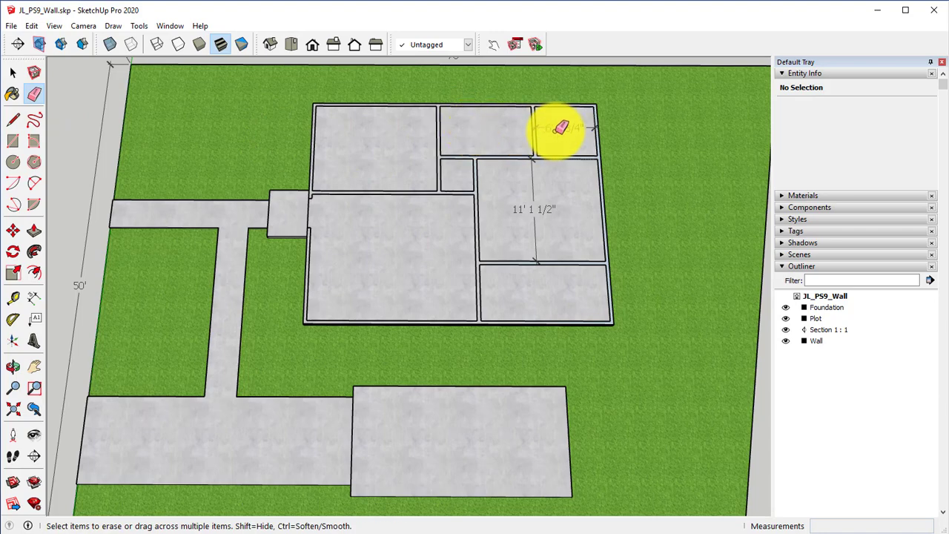
drag(565, 189, 493, 218)
scroll(438, 212, up, 3)
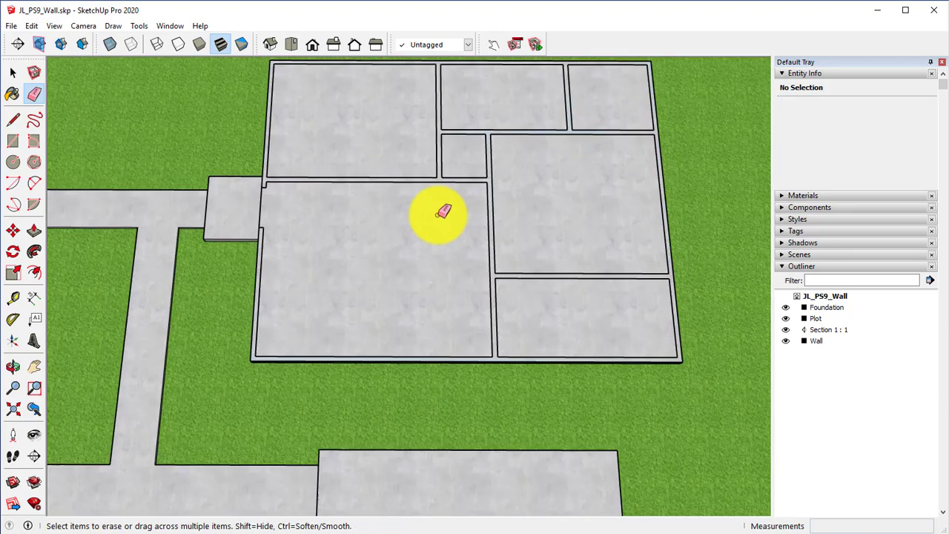
scroll(439, 169, up, 2)
scroll(438, 170, down, 3)
middle_drag(418, 252, 413, 329)
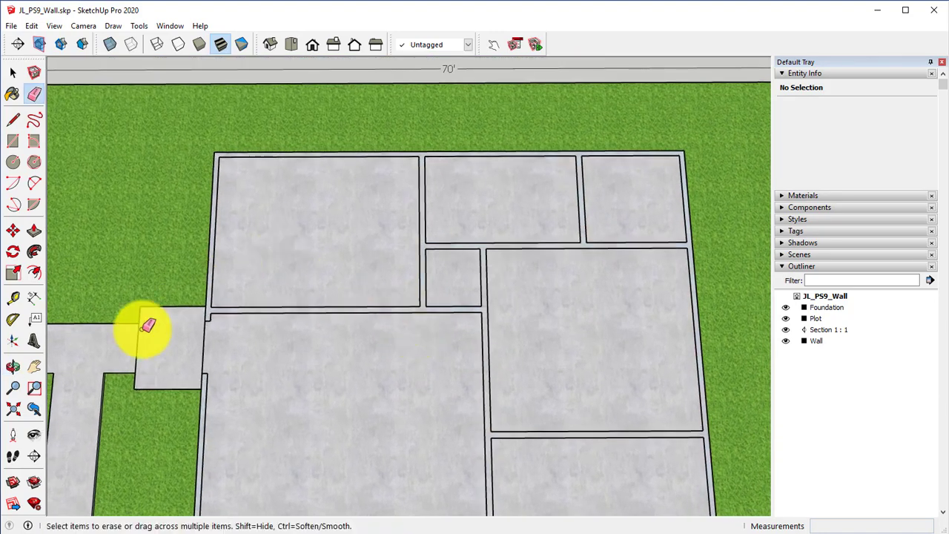
Place vertical and horizontal guides across the top-left room, one at a 4" offset.
click(15, 300)
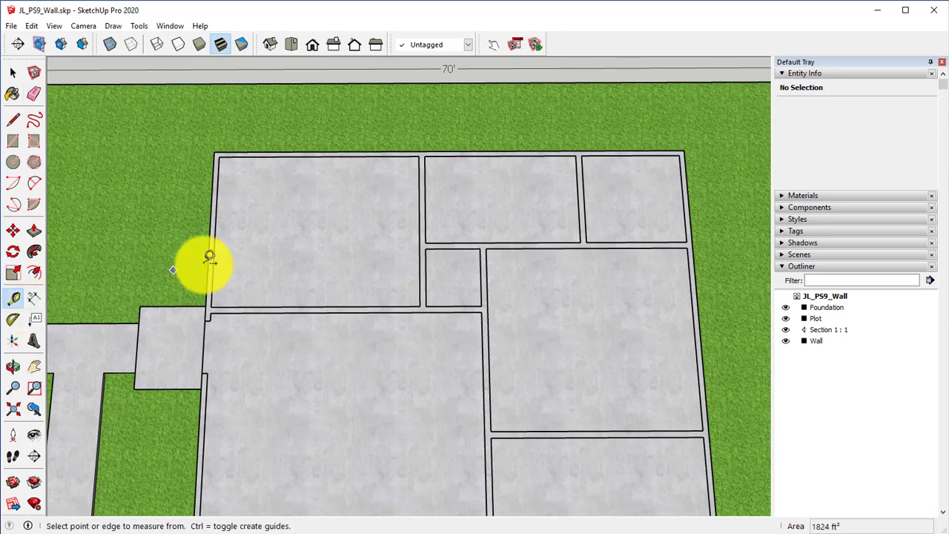
click(424, 211)
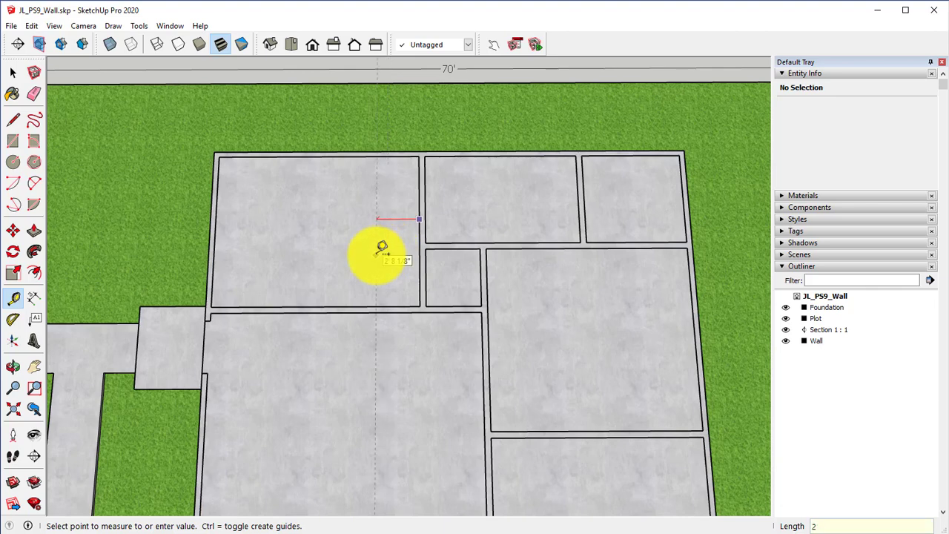
text(')
click(385, 250)
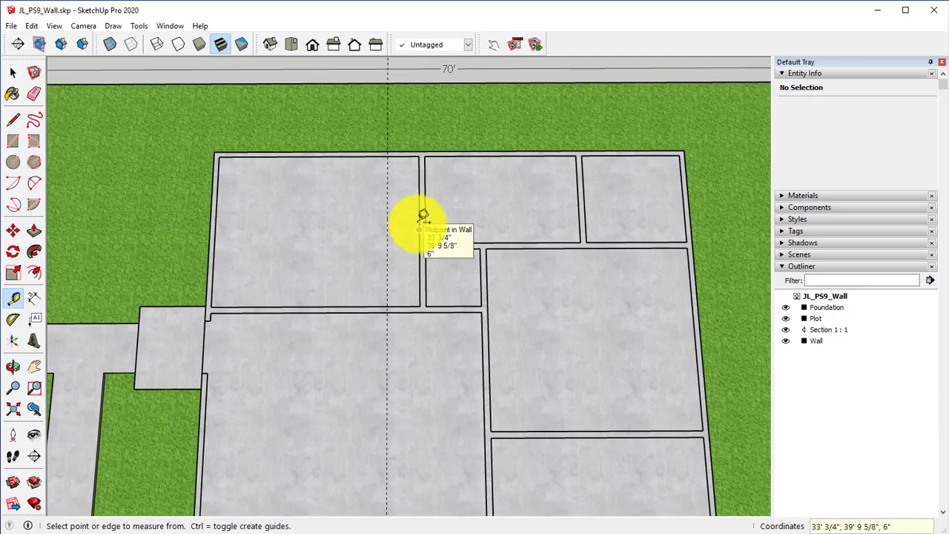
scroll(404, 215, up, 1)
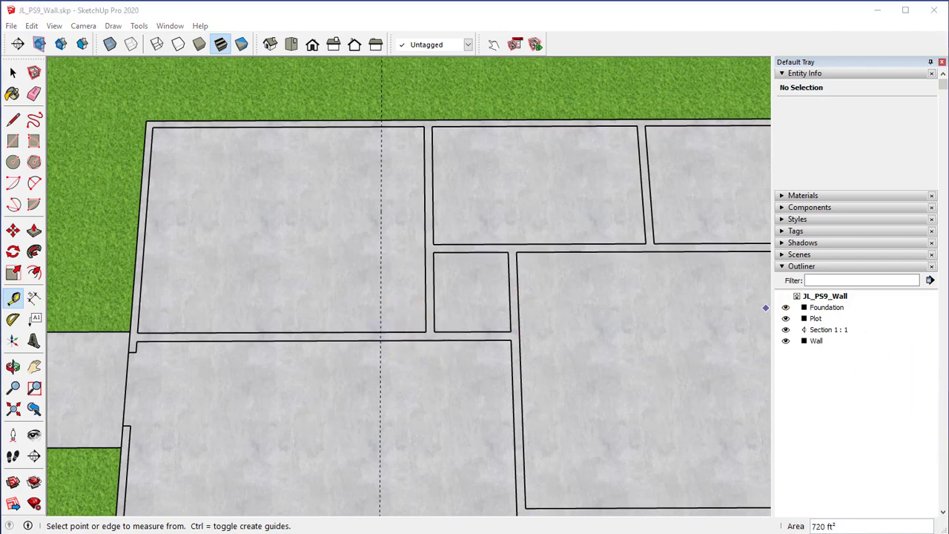
click(467, 244)
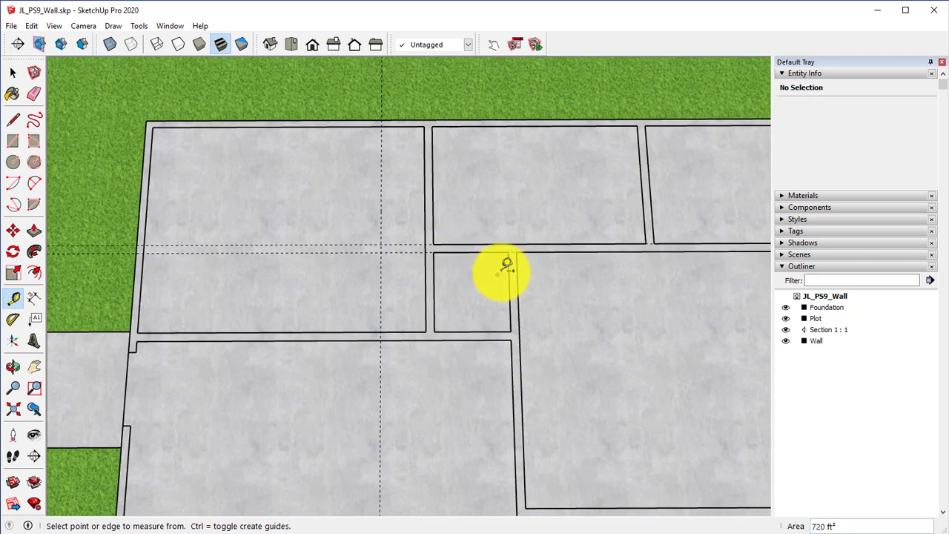
click(381, 200)
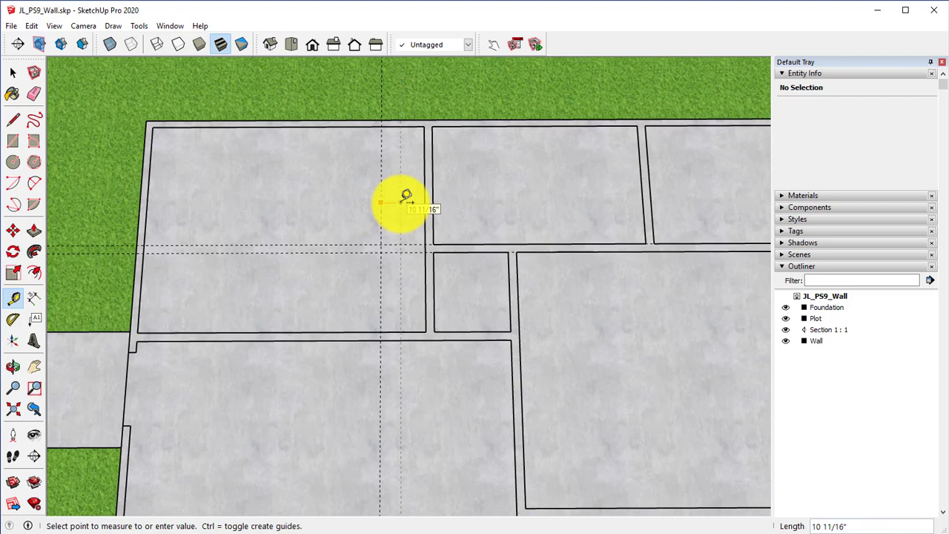
text(4)
key(Return)
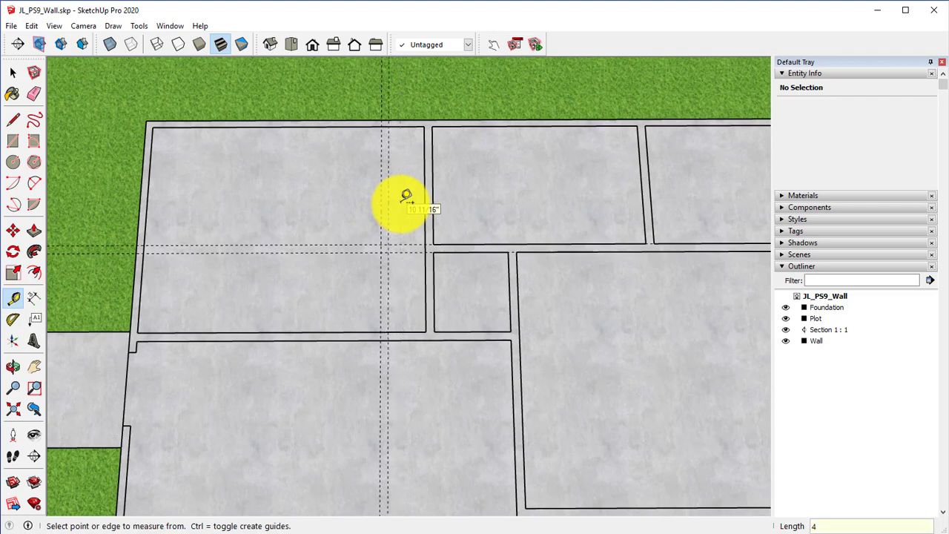
click(430, 278)
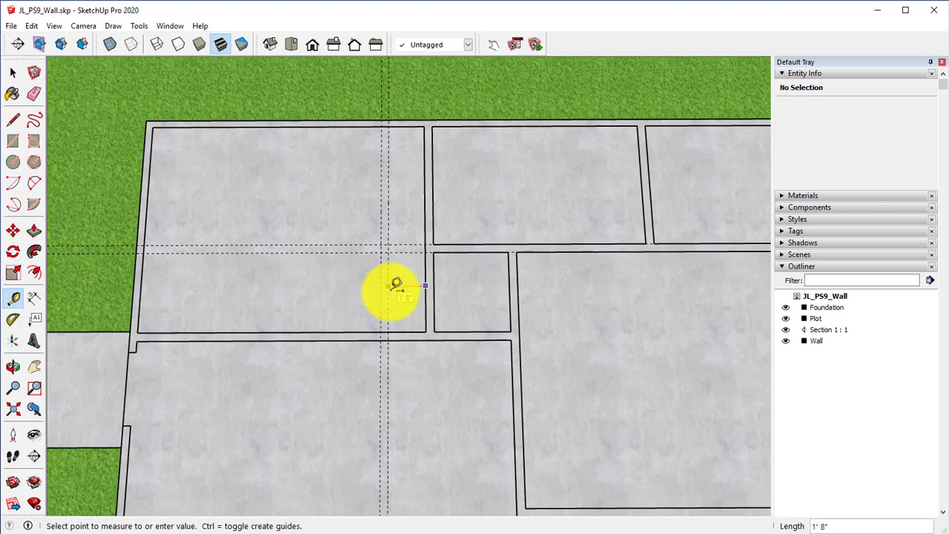
click(396, 284)
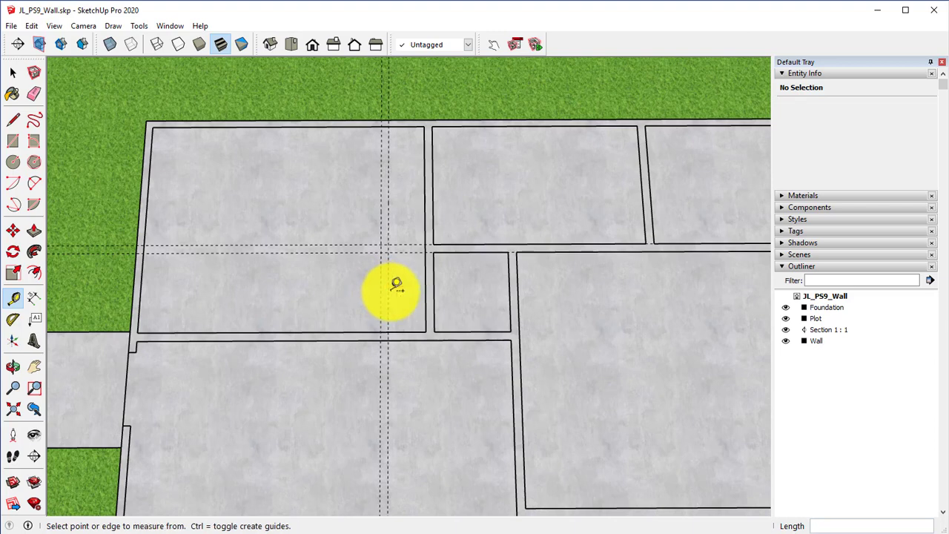
Enter editing of the Wall group from the outliner.
click(13, 141)
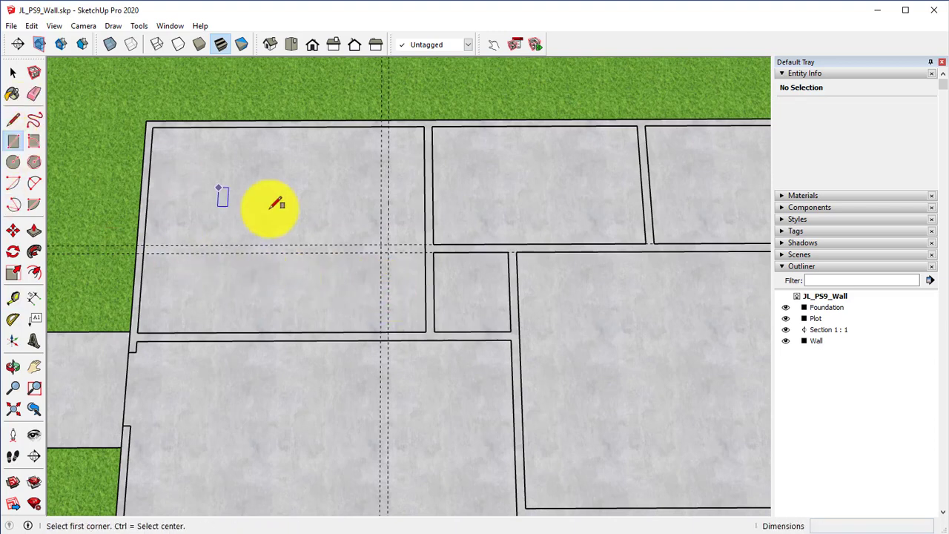
click(424, 251)
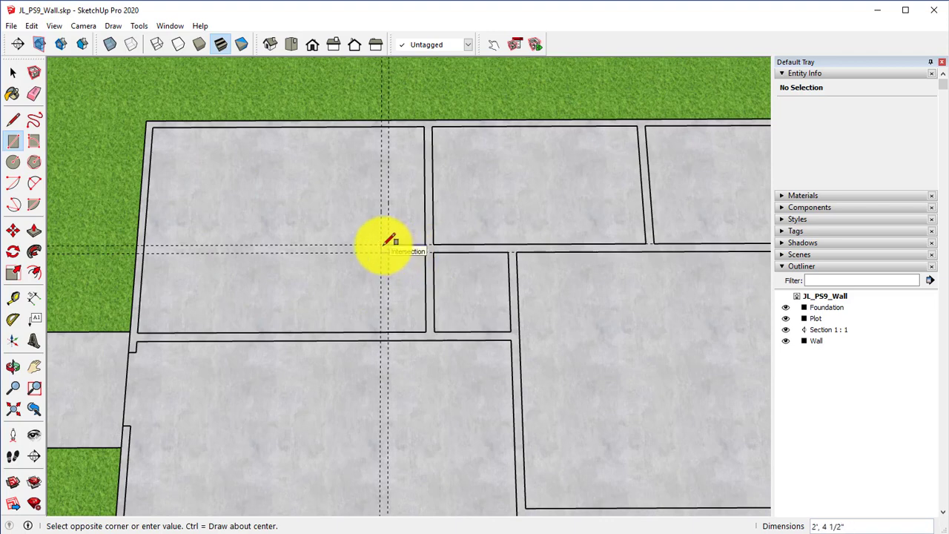
key(Escape)
click(821, 338)
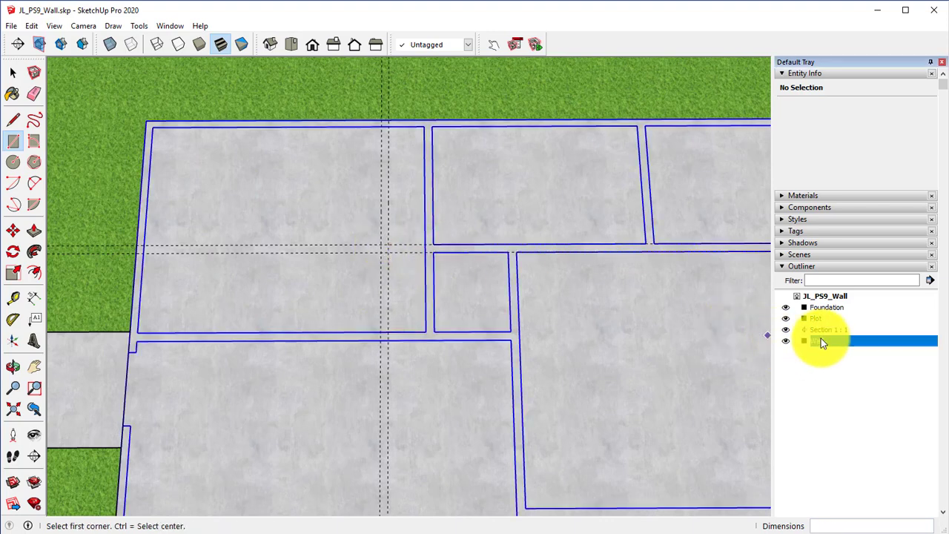
right_click(820, 339)
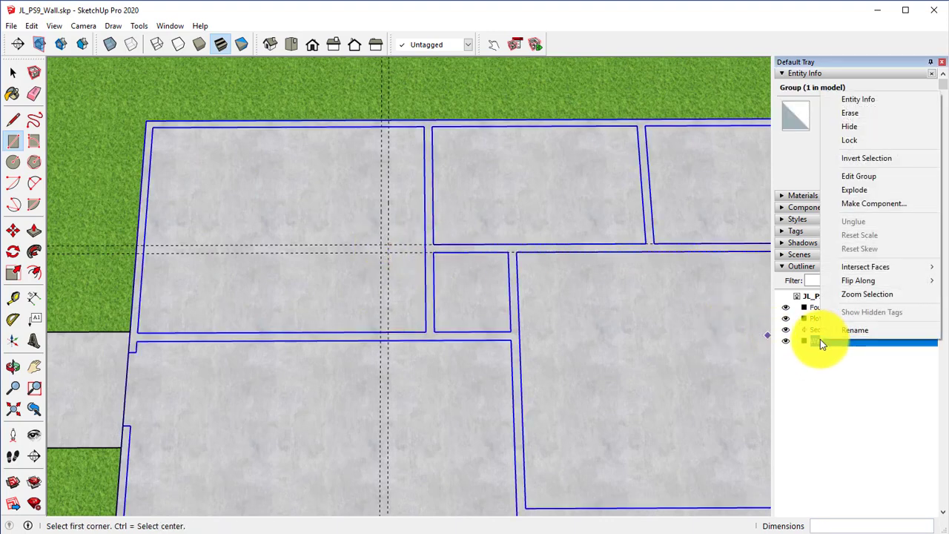
click(867, 176)
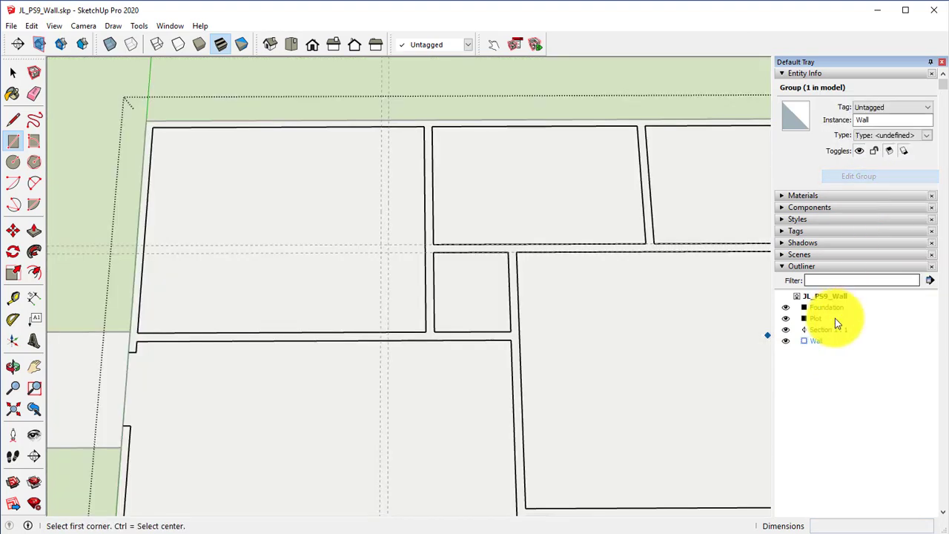
Draw a door-opening rectangle and a thin strip rectangle along the guides.
click(424, 244)
click(386, 246)
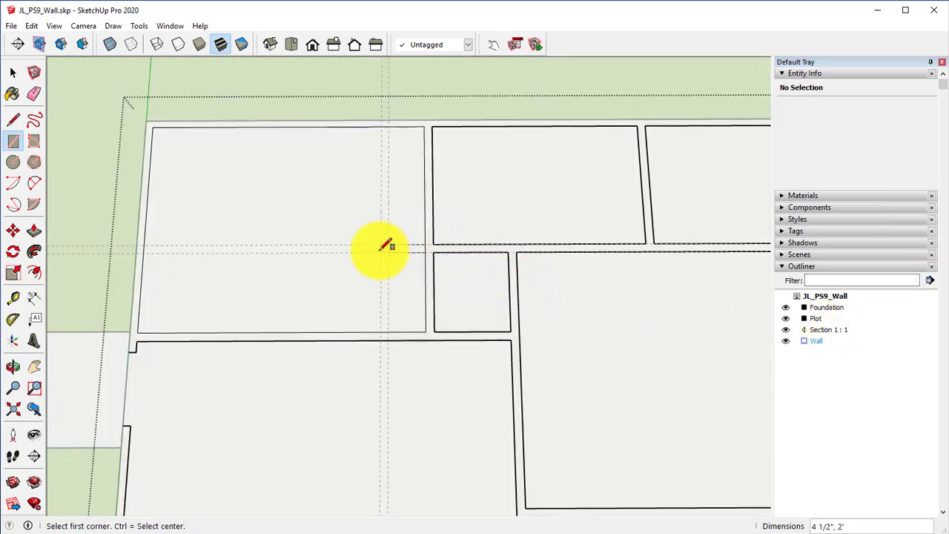
click(385, 252)
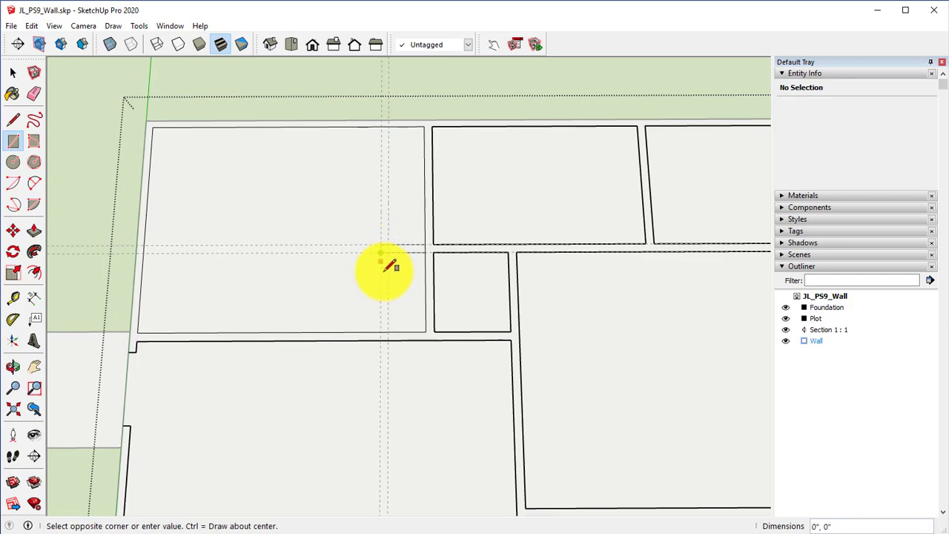
click(384, 335)
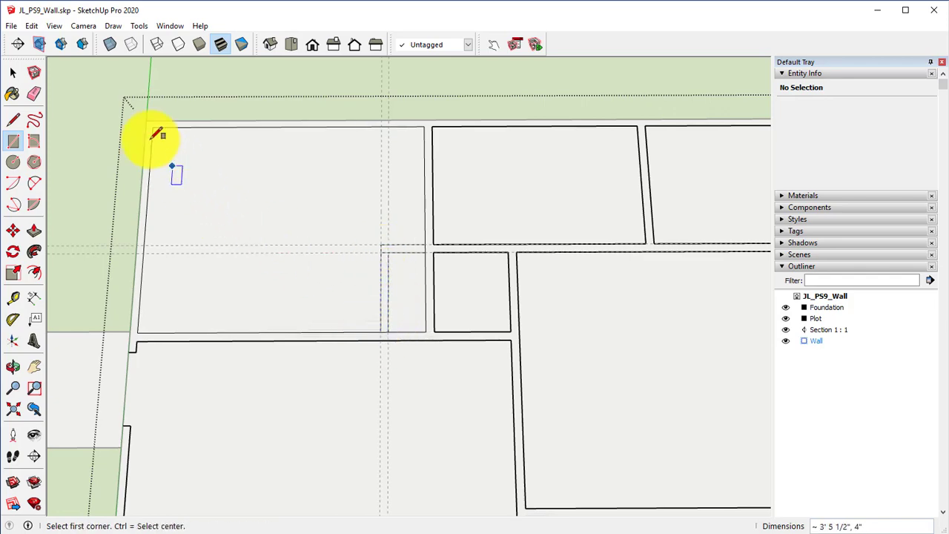
Erase the junction edges and the stray small wall faces.
click(34, 94)
scroll(417, 251, up, 3)
scroll(419, 252, up, 1)
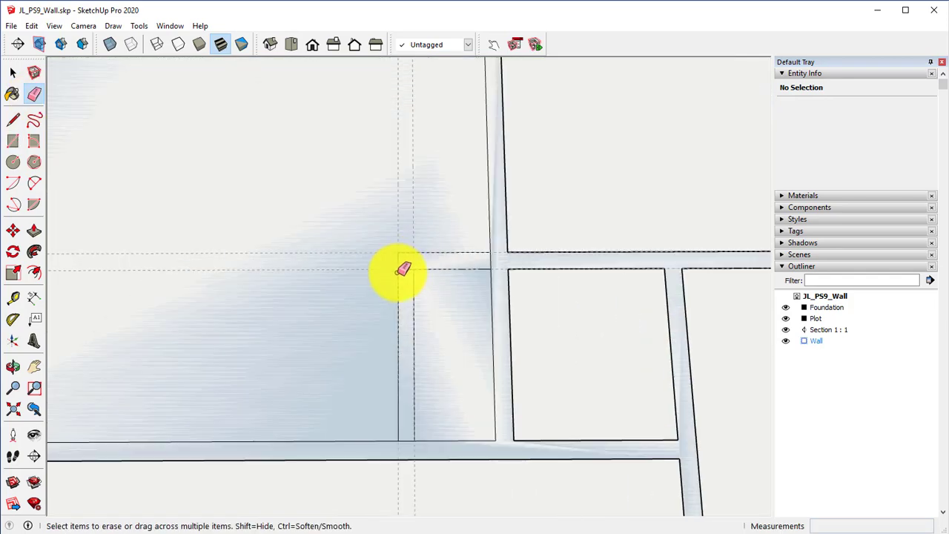
click(490, 260)
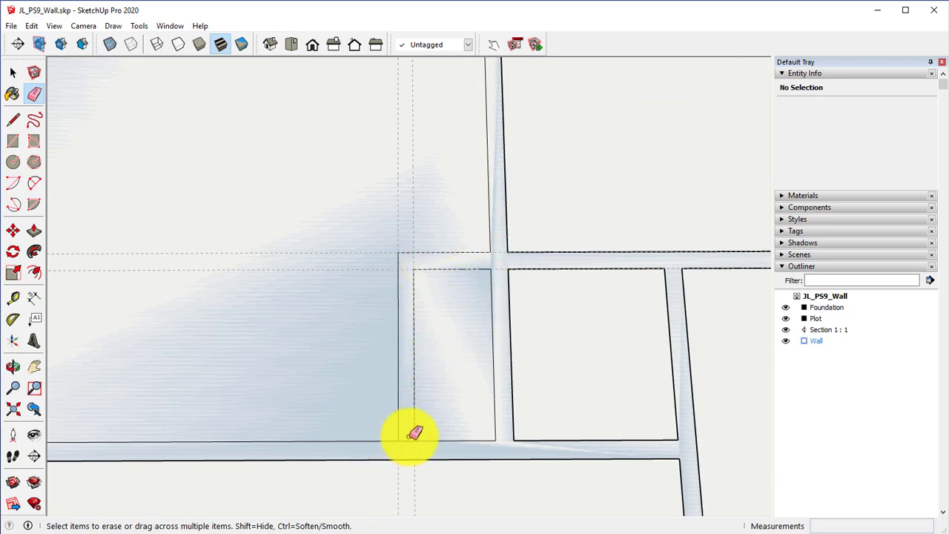
right_click(299, 184)
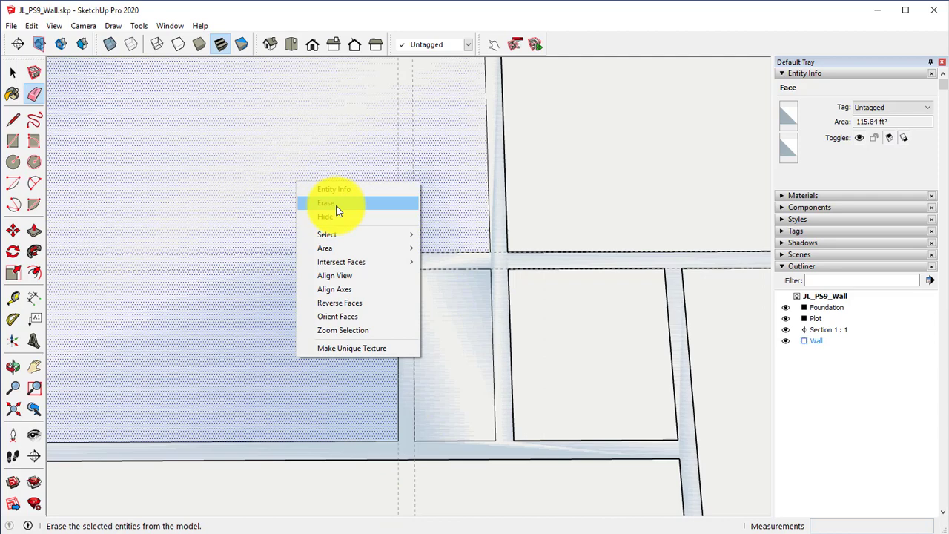
click(325, 204)
scroll(313, 203, down, 1)
right_click(384, 275)
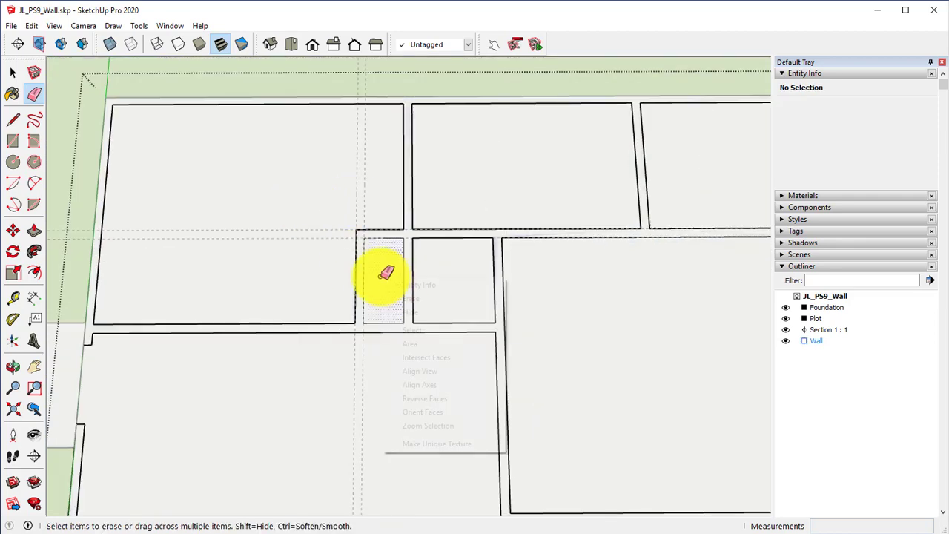
click(401, 297)
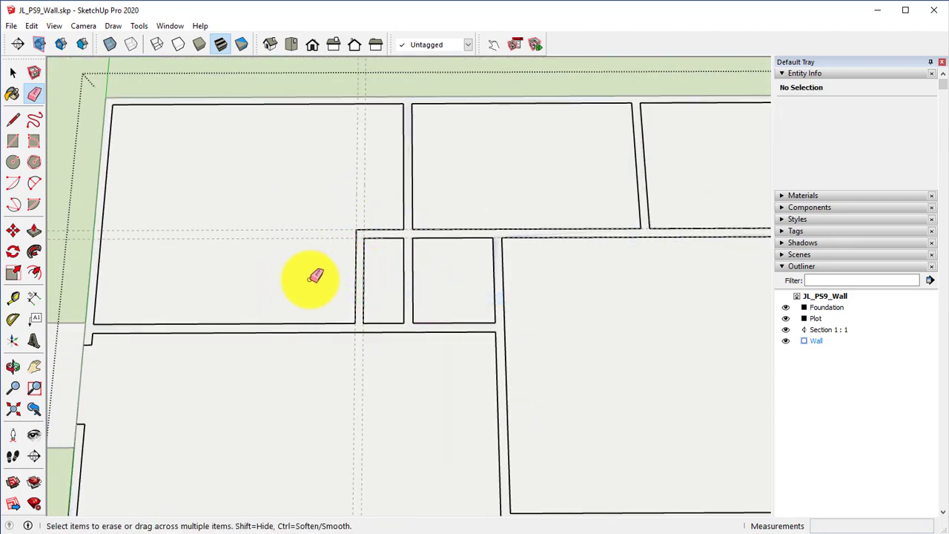
right_click(437, 90)
Close the Wall group and erase both old dashed guide lines.
click(471, 100)
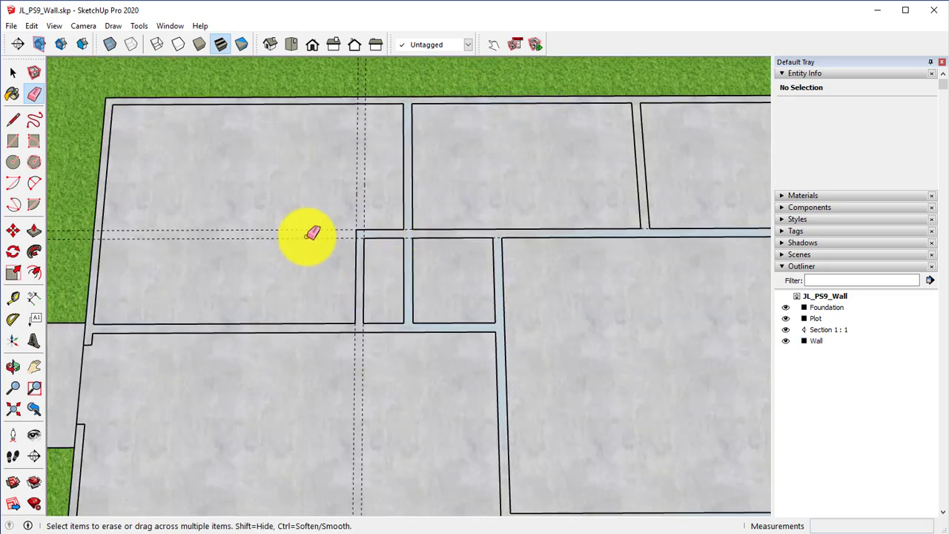
drag(318, 229, 370, 239)
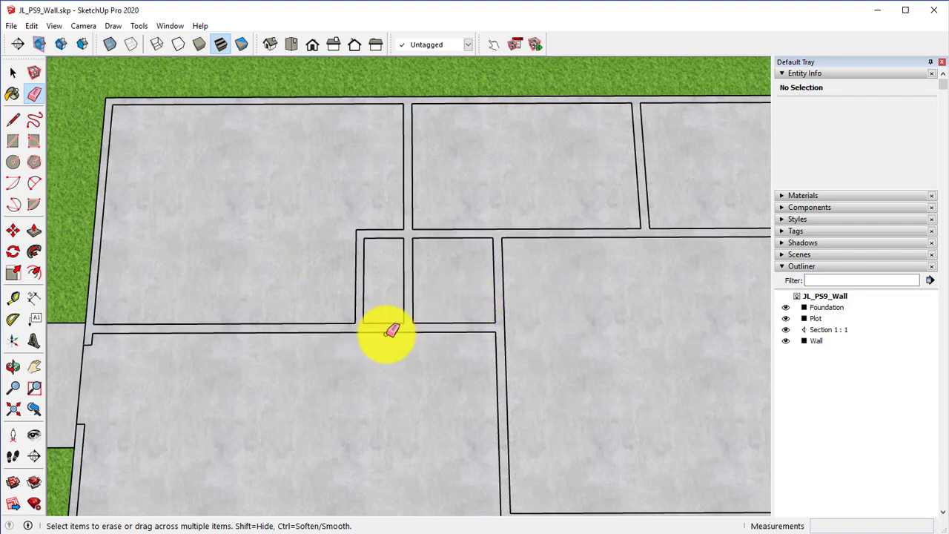
right_click(384, 330)
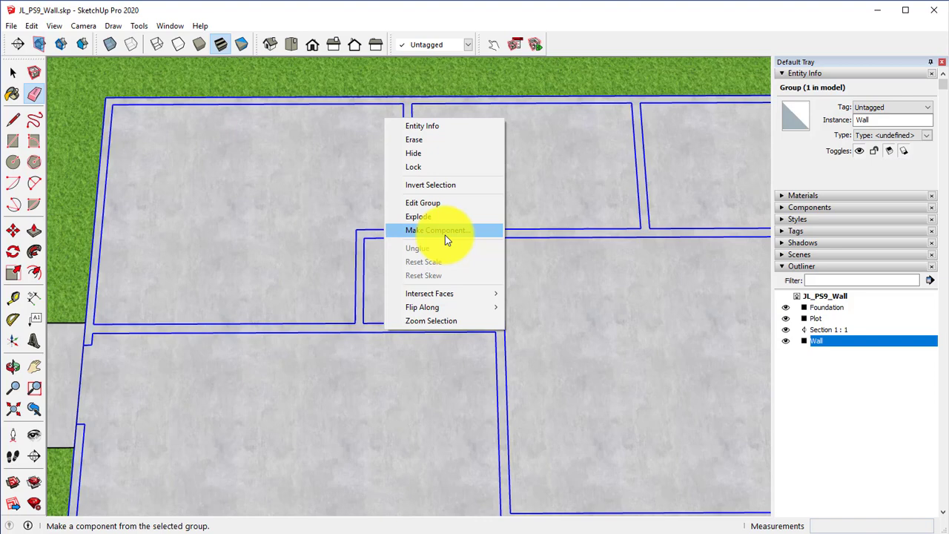
click(821, 341)
Check the Wall entry's context menu, then shift the floor plan view slightly.
right_click(821, 341)
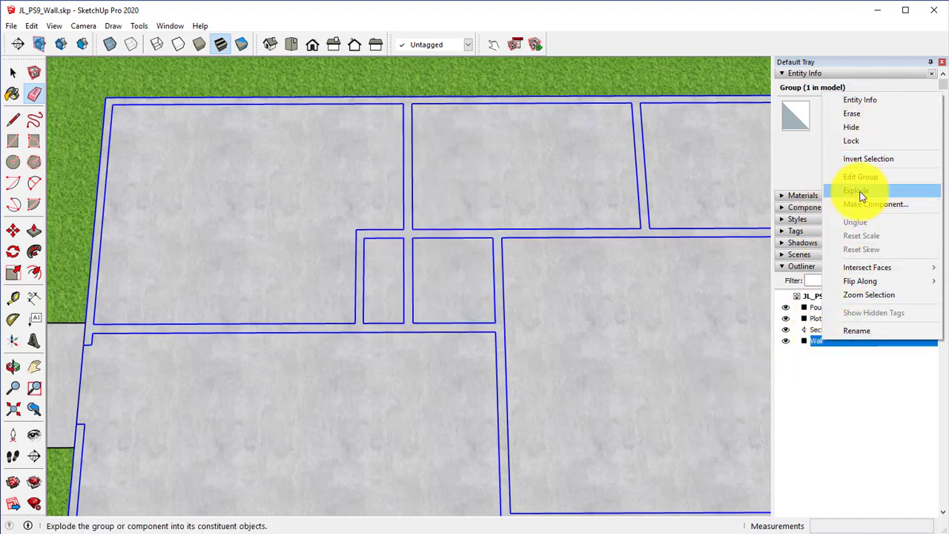
click(14, 24)
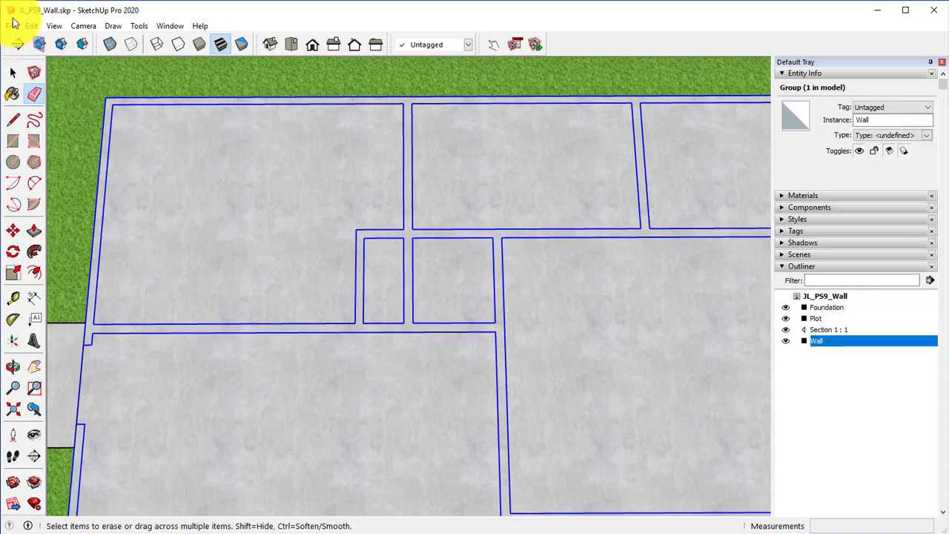
click(12, 25)
click(303, 153)
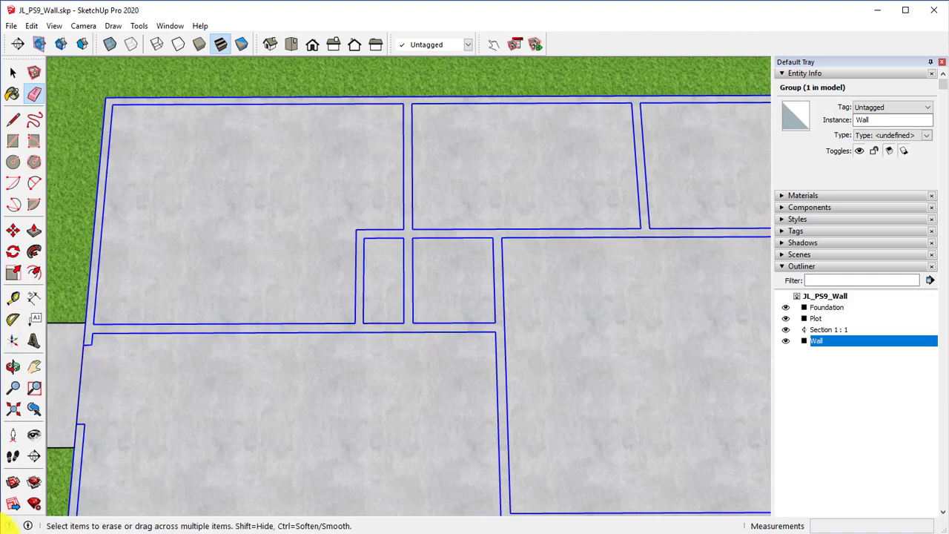
mouse_move(363, 454)
middle_down()
mouse_move(384, 463)
mouse_move(452, 423)
mouse_move(438, 378)
middle_up()
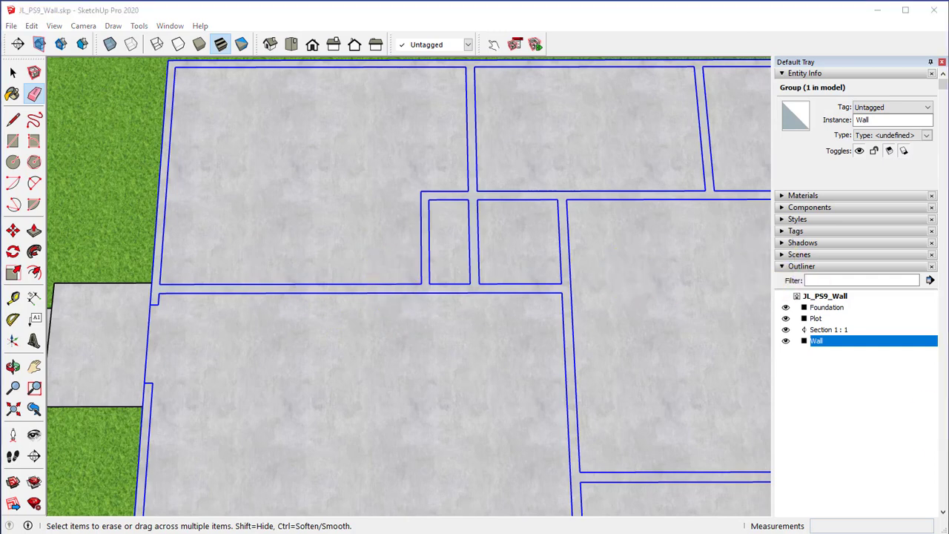
Place a guide offset from the wall edge and a second one 2'6" beyond it.
click(13, 297)
click(421, 235)
text(3)
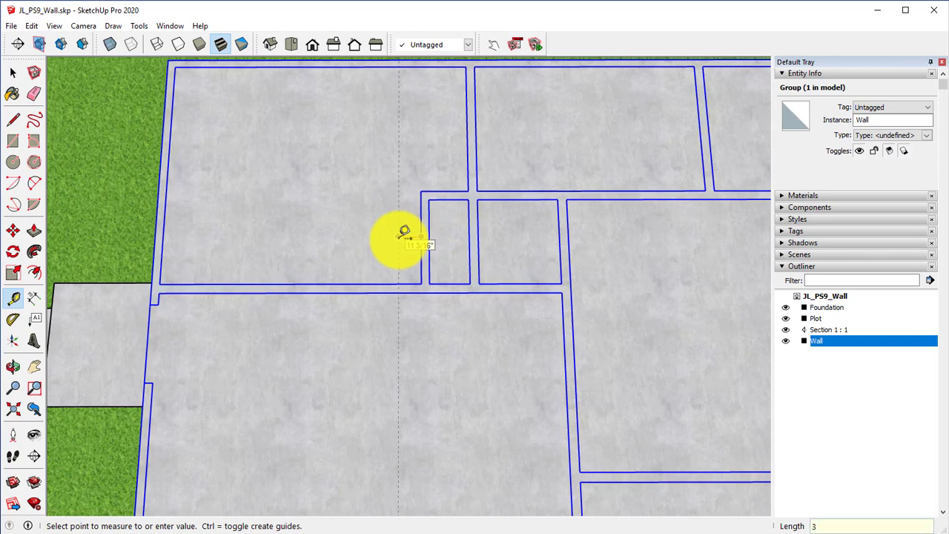
key(Return)
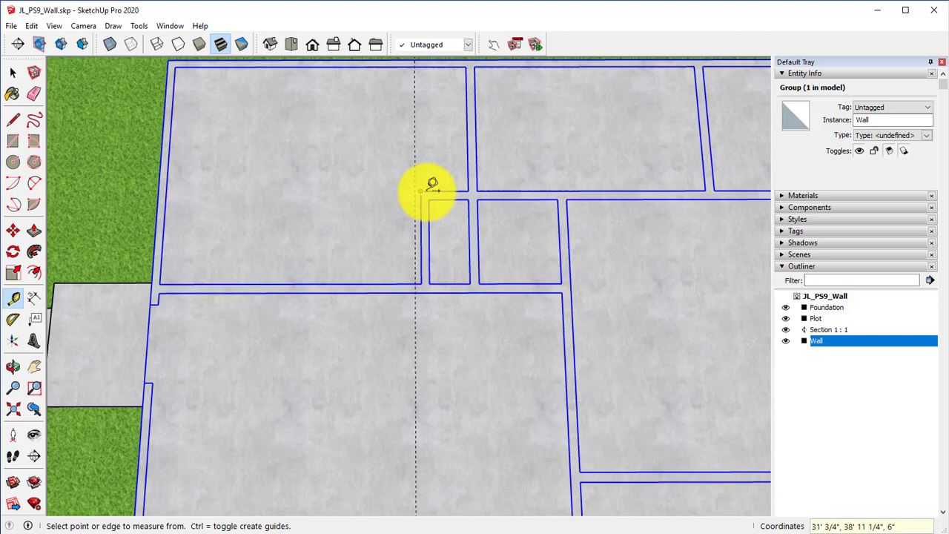
click(422, 217)
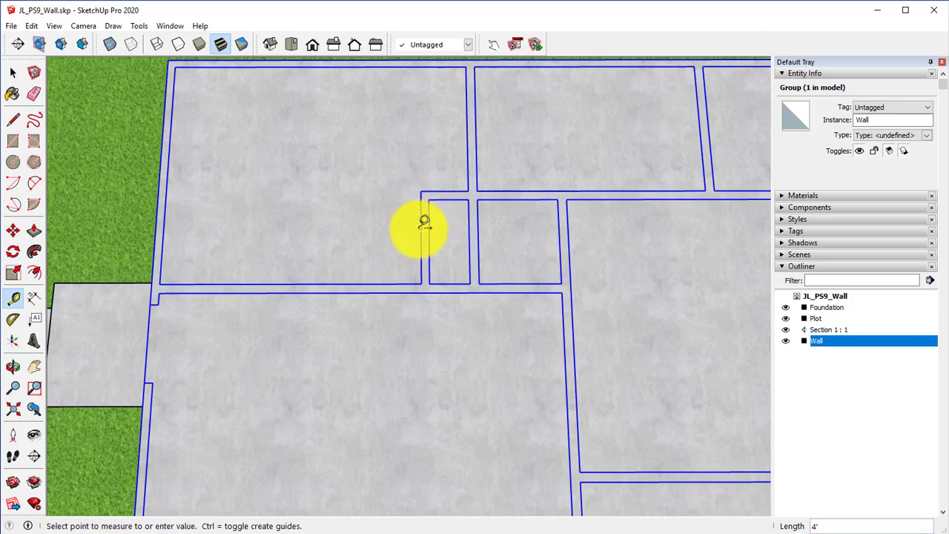
key(Return)
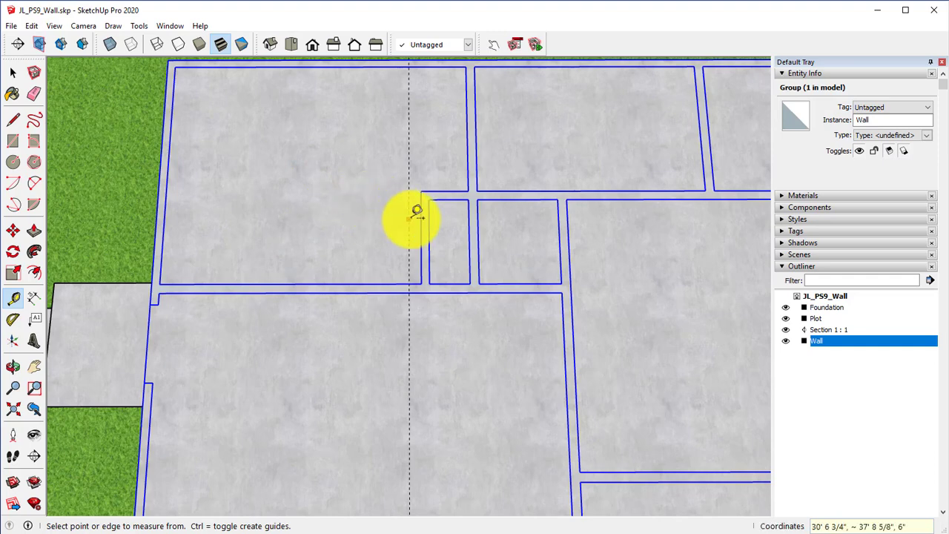
click(408, 218)
text(2'6)
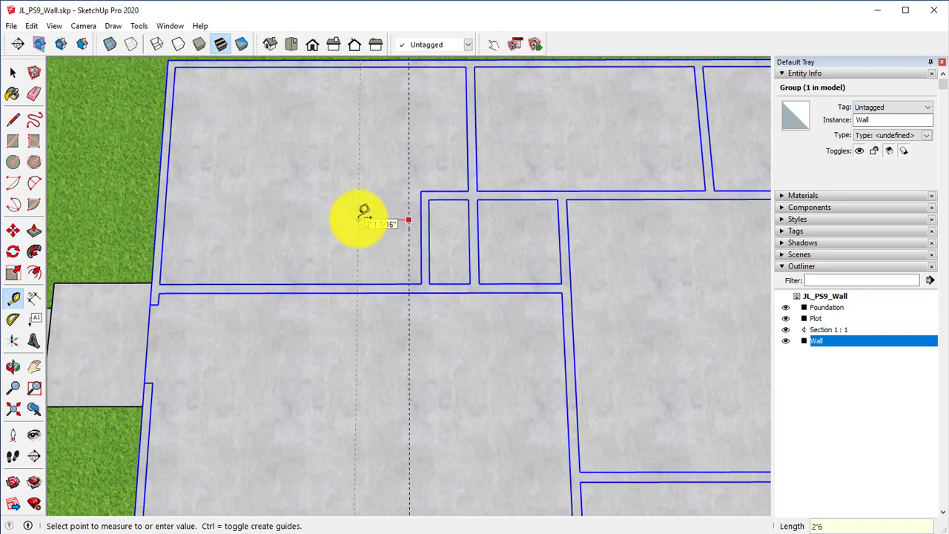
key(Return)
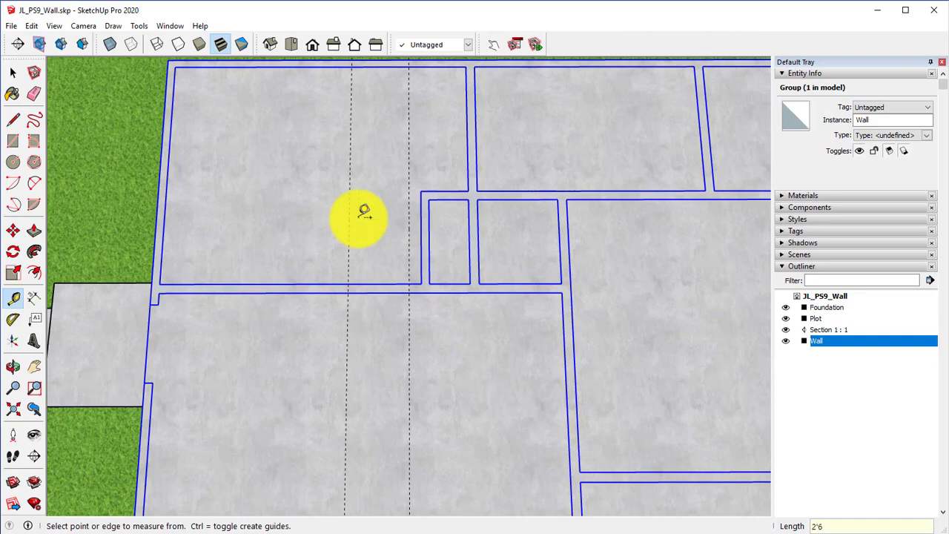
scroll(375, 326, up, 2)
scroll(378, 319, up, 1)
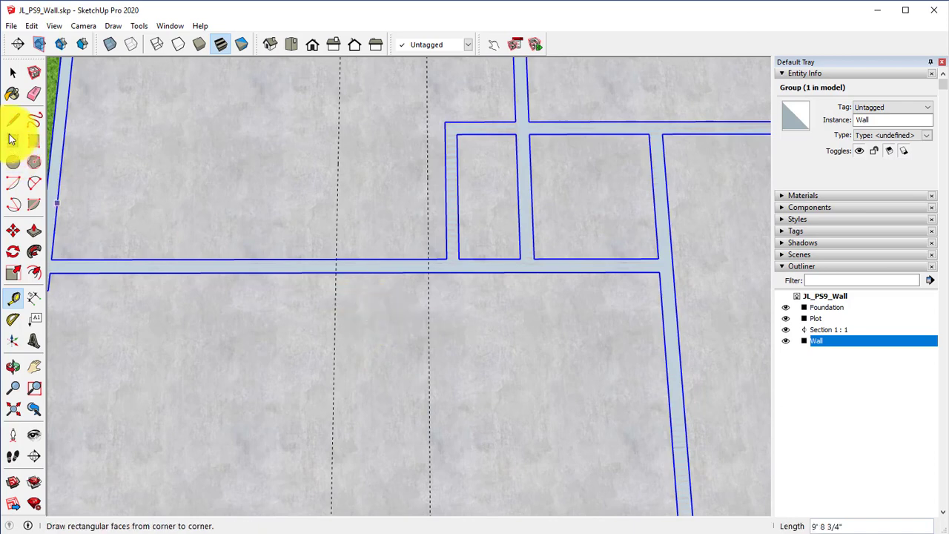
Inside the Wall group, draw a rectangle across the wall between the two guides.
right_click(819, 342)
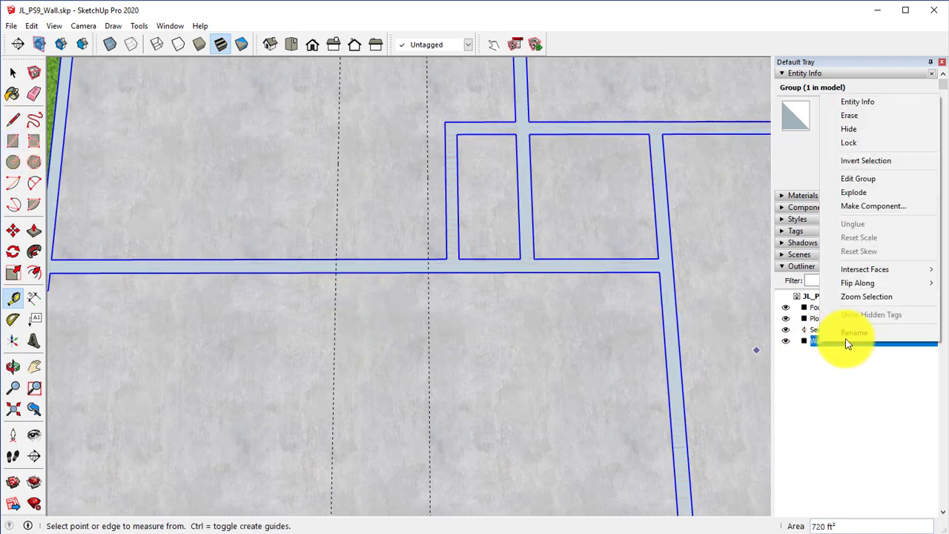
click(859, 180)
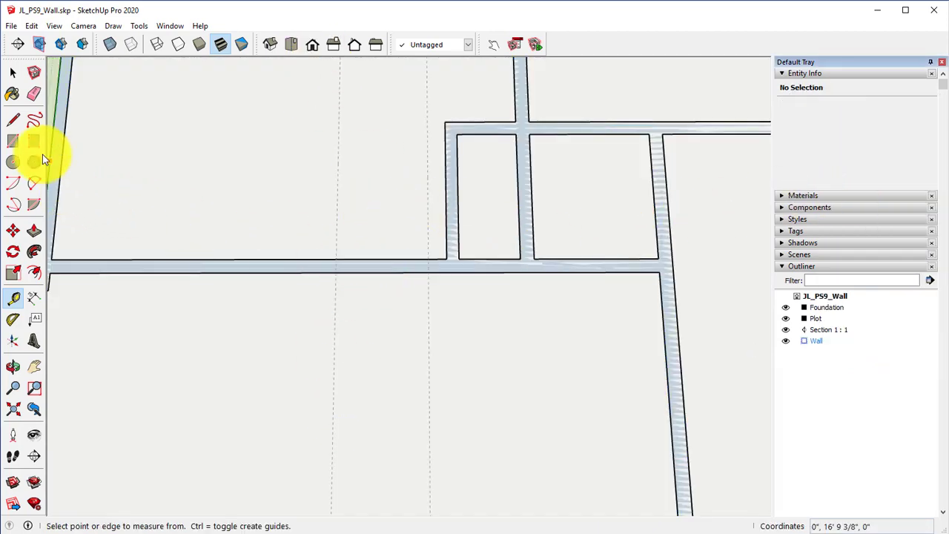
click(12, 141)
scroll(313, 282, up, 2)
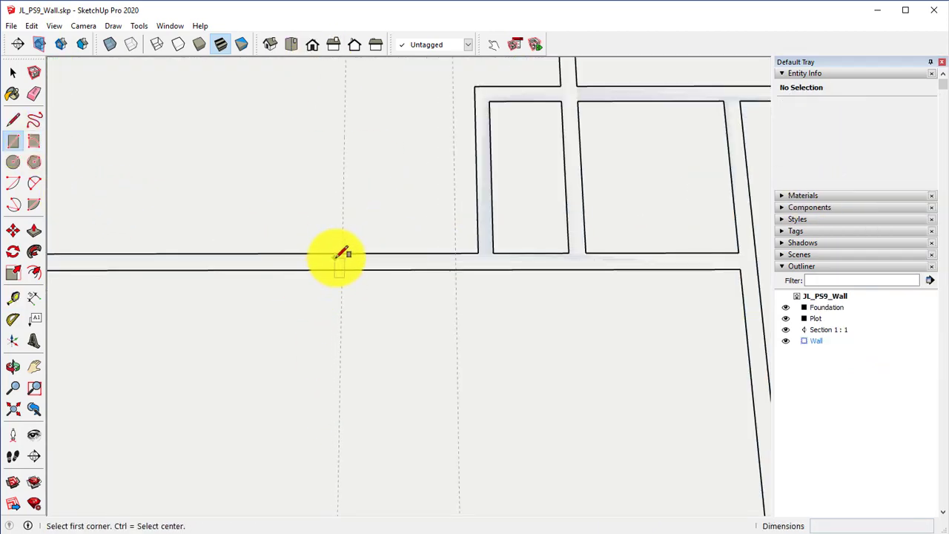
click(341, 254)
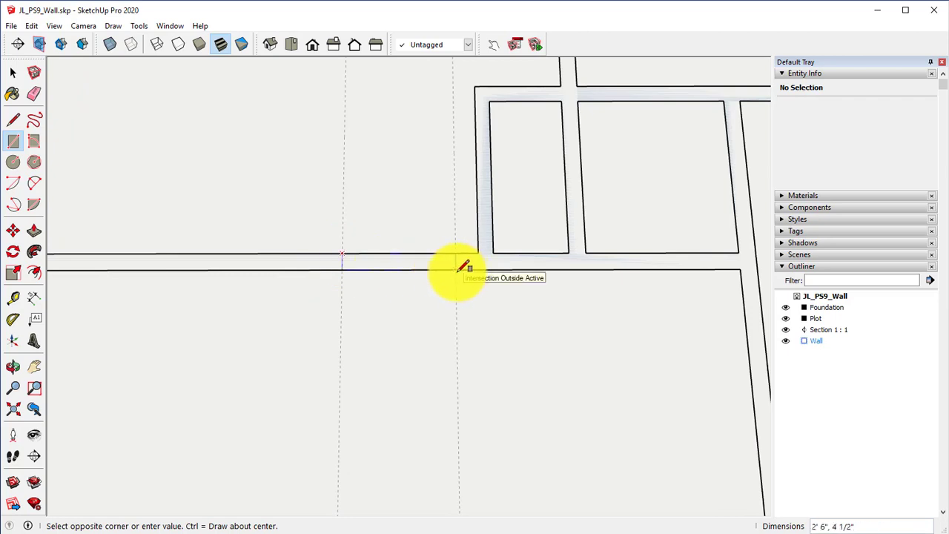
click(457, 270)
Erase the wall segment between the guides to leave a doorway gap.
click(34, 93)
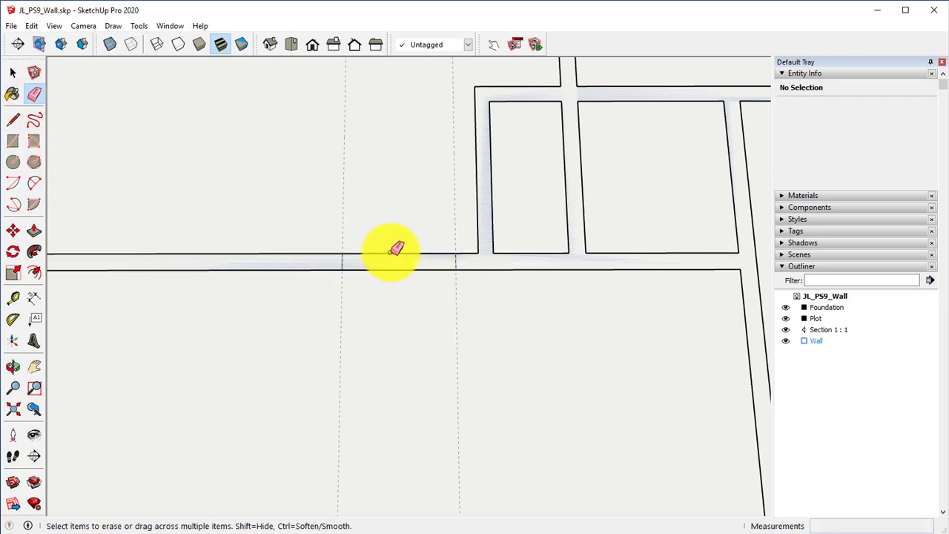
drag(395, 250, 405, 271)
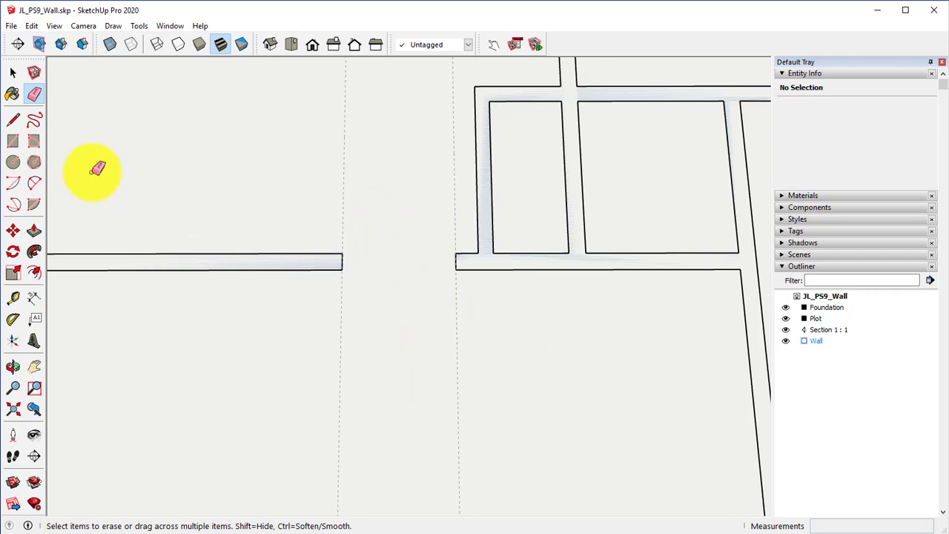
scroll(333, 226, down, 3)
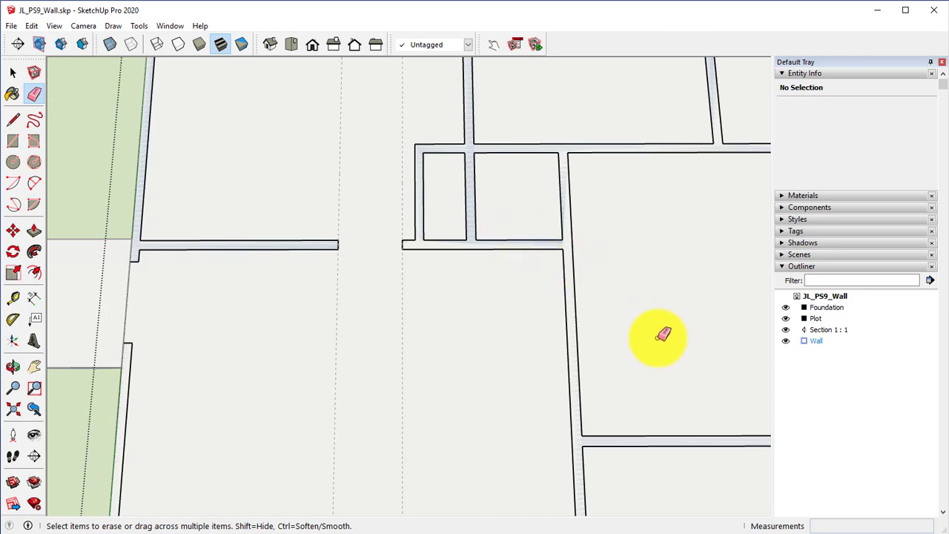
shift+middle_drag(657, 335, 519, 182)
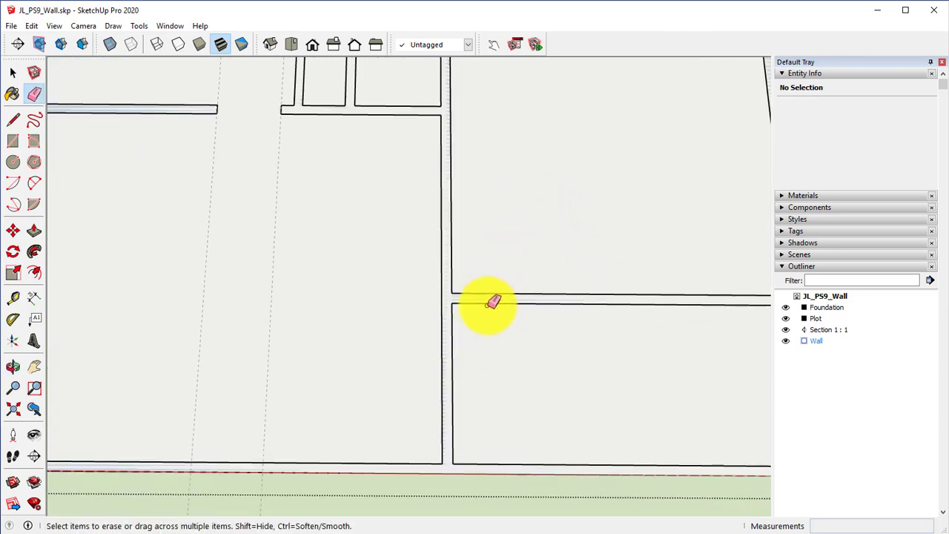
middle_drag(529, 224, 474, 195)
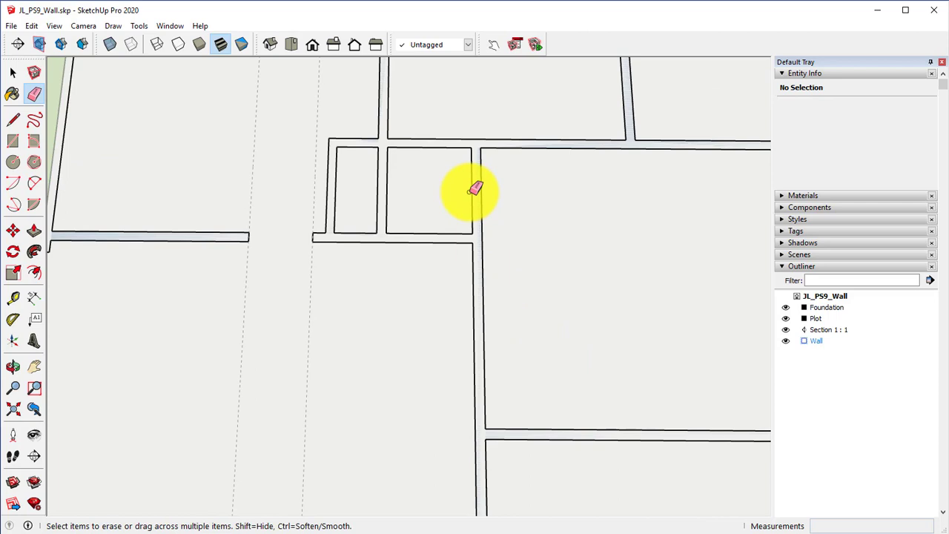
Place vertical guides beside the small room at the entered offsets.
click(12, 298)
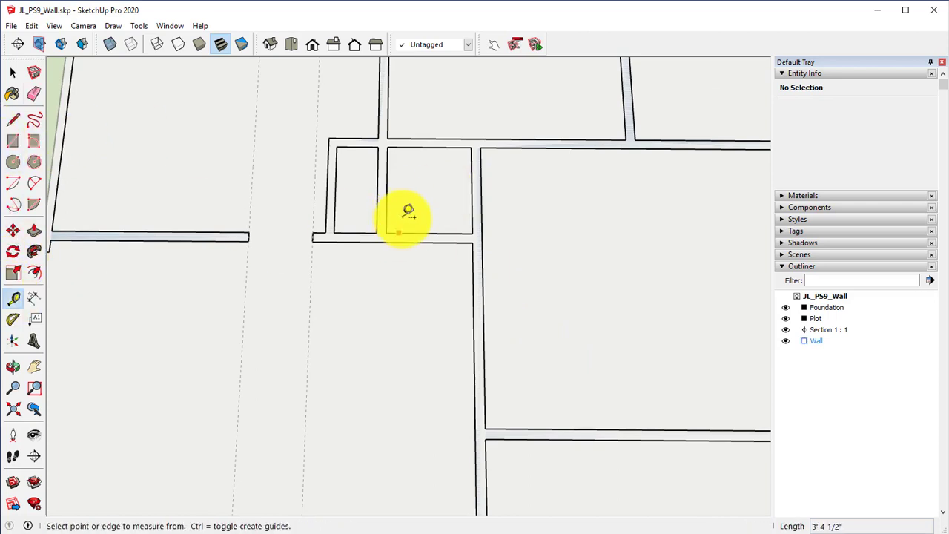
click(447, 140)
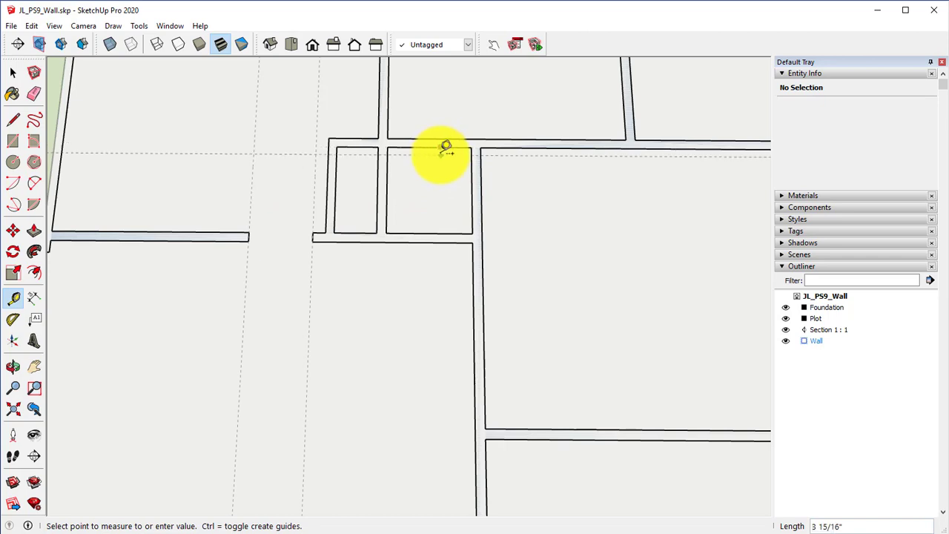
click(474, 187)
click(393, 212)
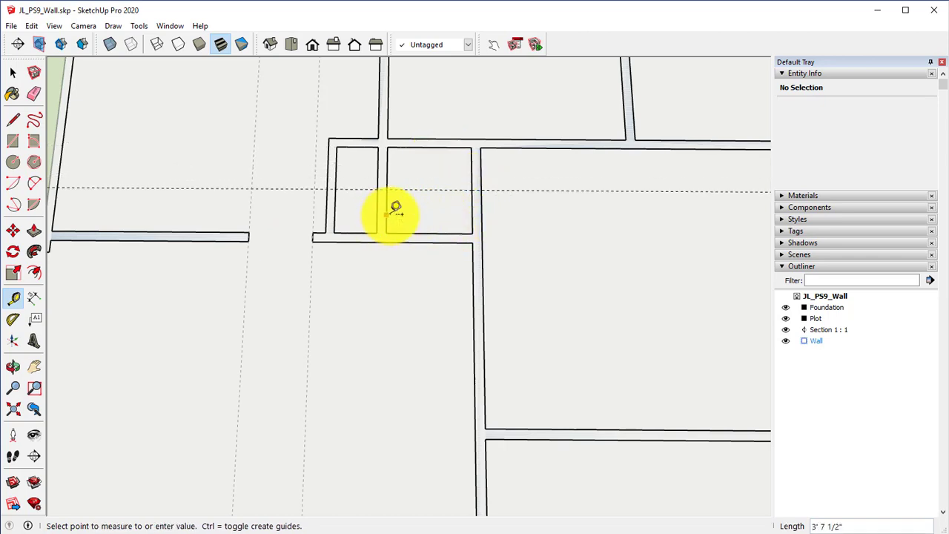
click(430, 227)
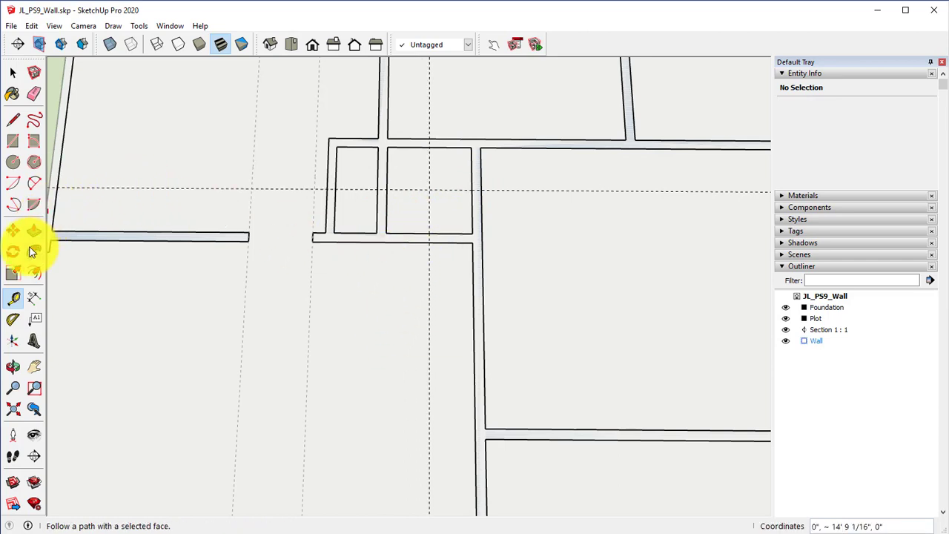
click(430, 210)
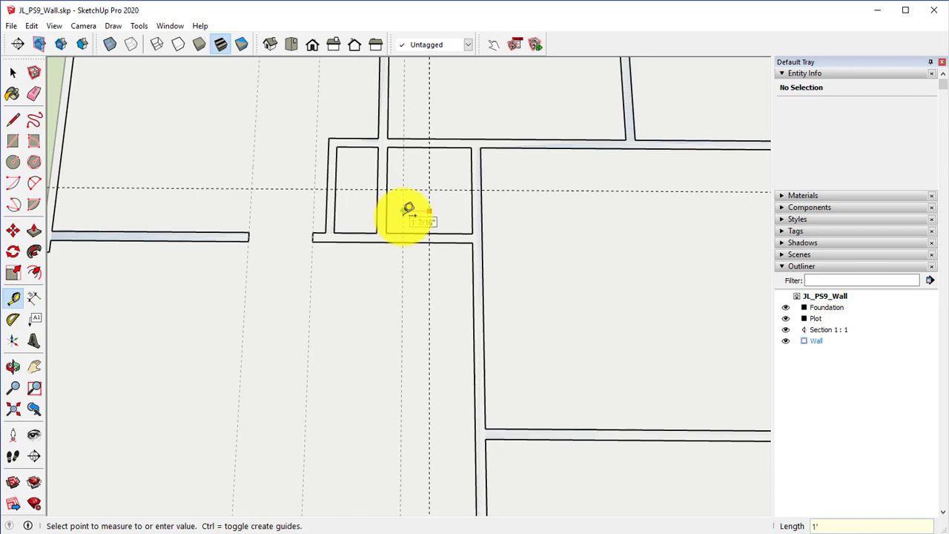
text(4)
click(406, 210)
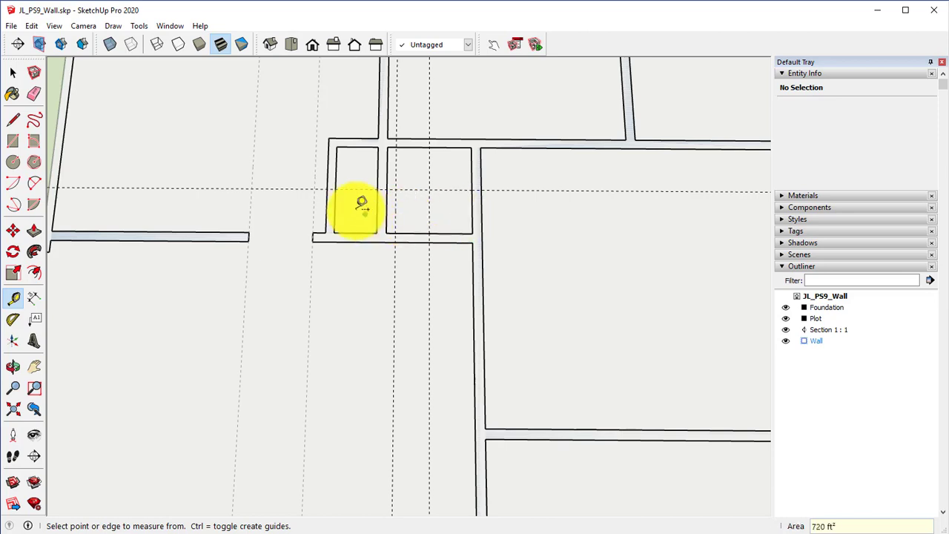
click(435, 209)
text(1'4)
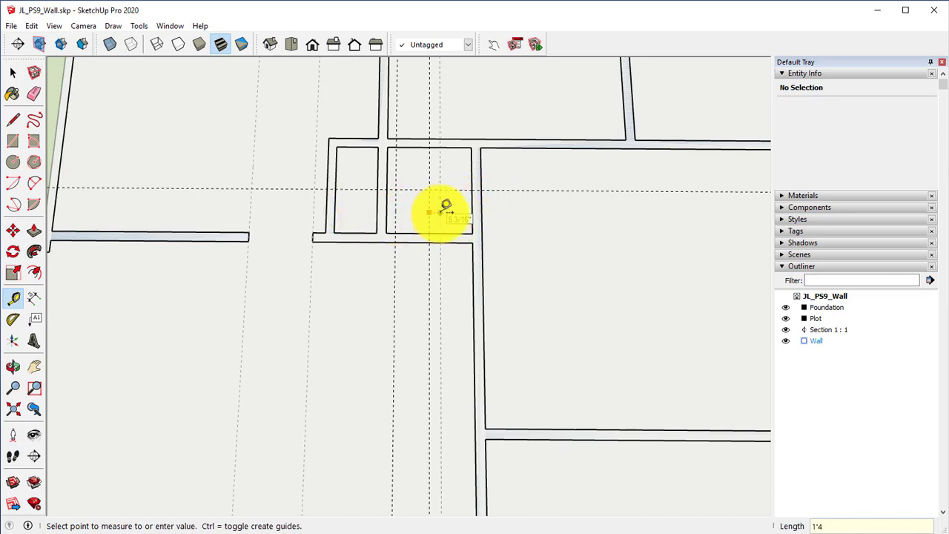
key(Return)
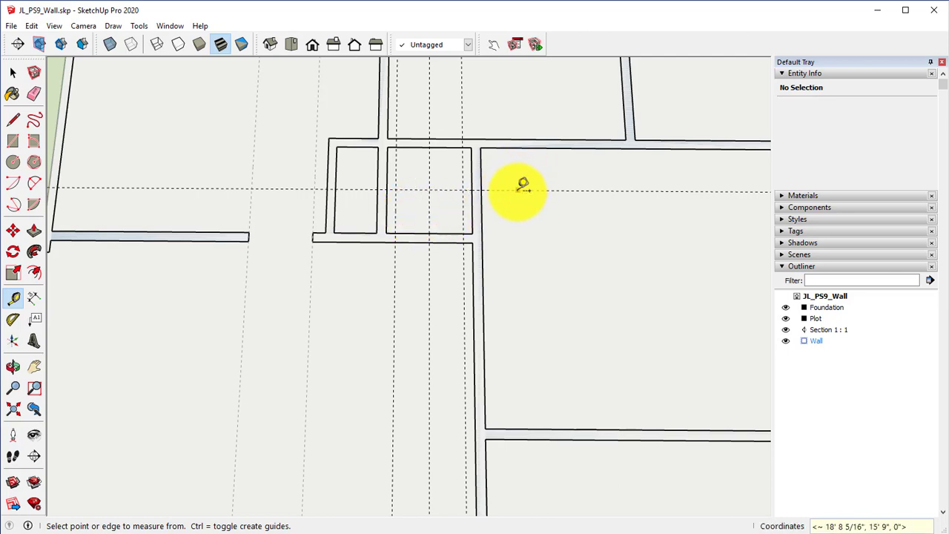
Add horizontal guides across the vertical wall, one offset 1'.
click(518, 190)
text(1'4)
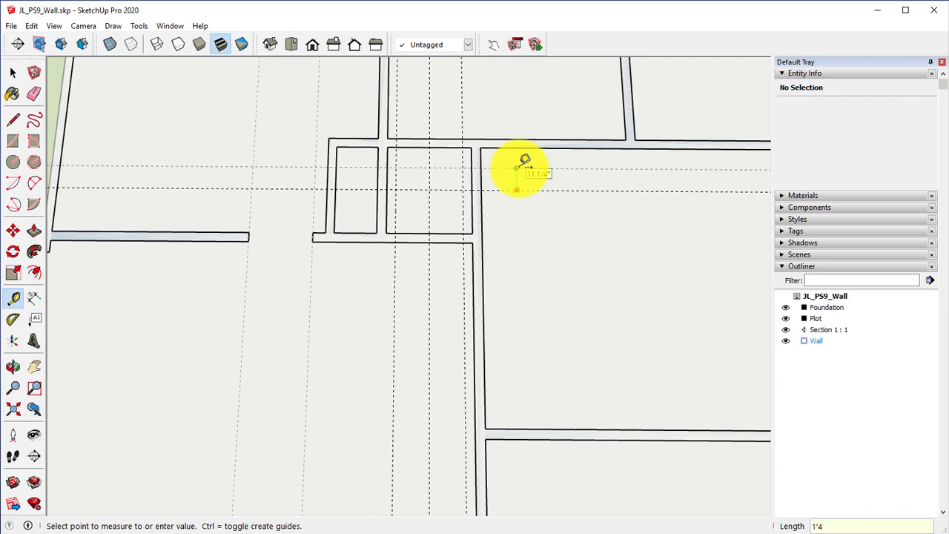
click(526, 158)
click(517, 190)
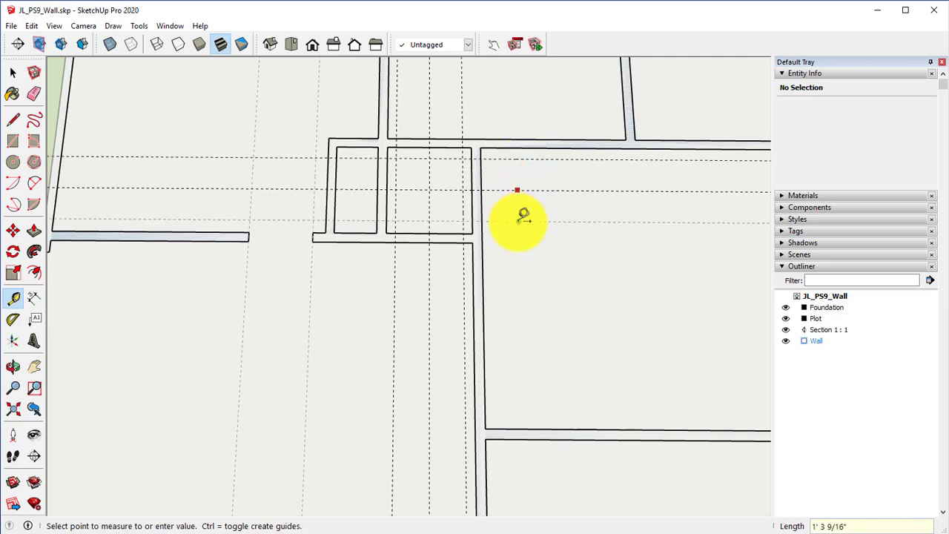
text(')
key(Return)
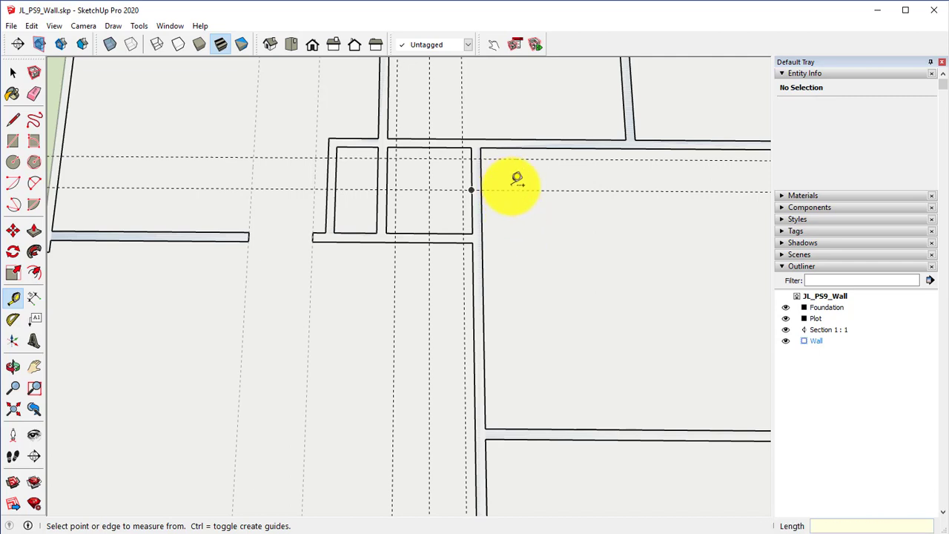
click(516, 190)
text(1'4)
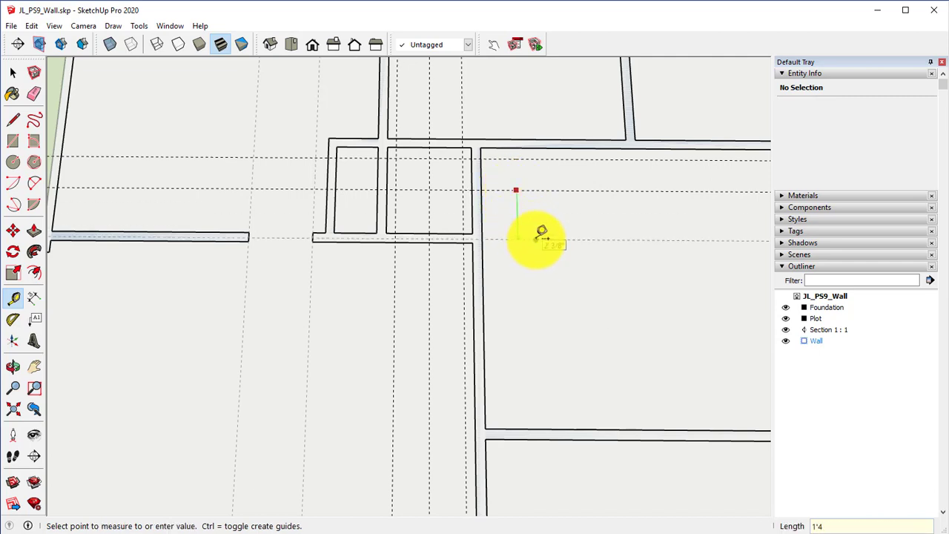
key(Return)
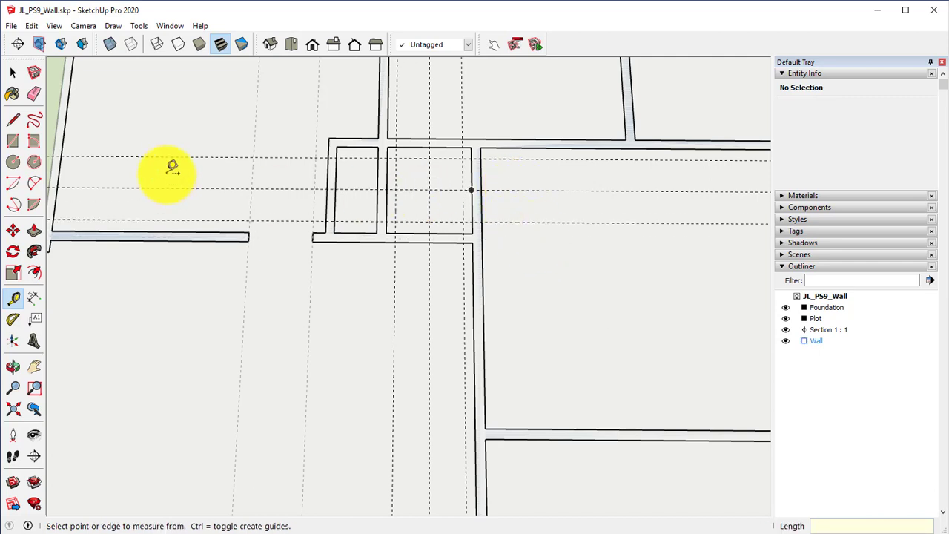
click(13, 140)
Draw rectangles across the vertical wall and the lower wall strip at the guides.
scroll(475, 196, up, 1)
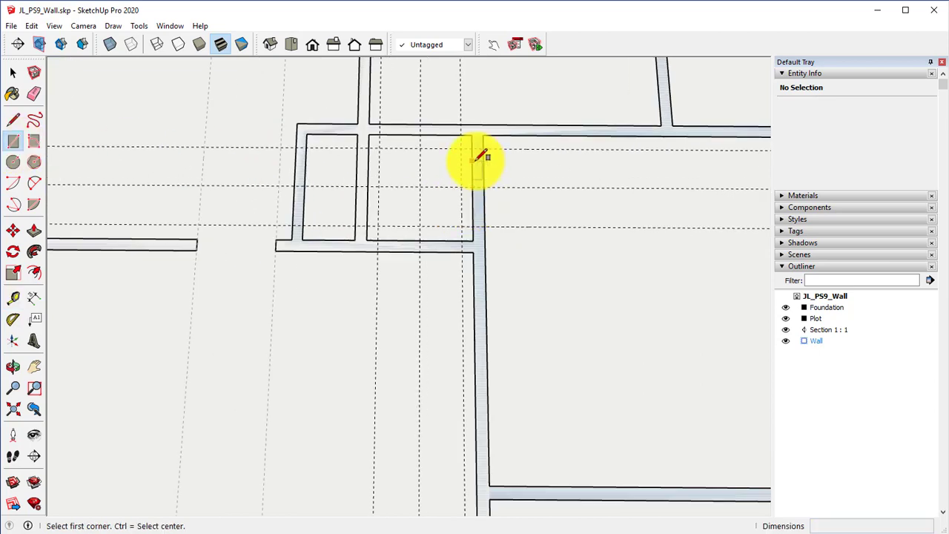
click(471, 148)
click(483, 223)
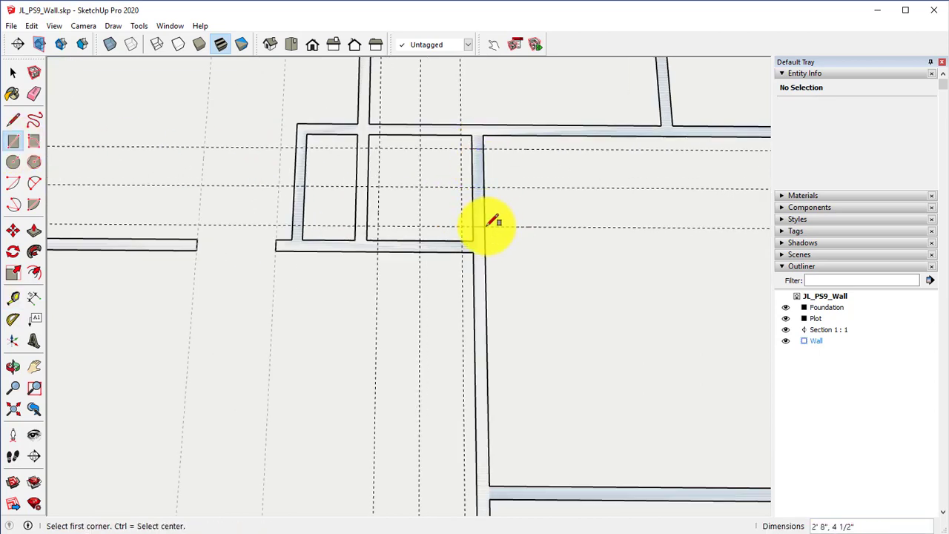
click(377, 240)
click(472, 252)
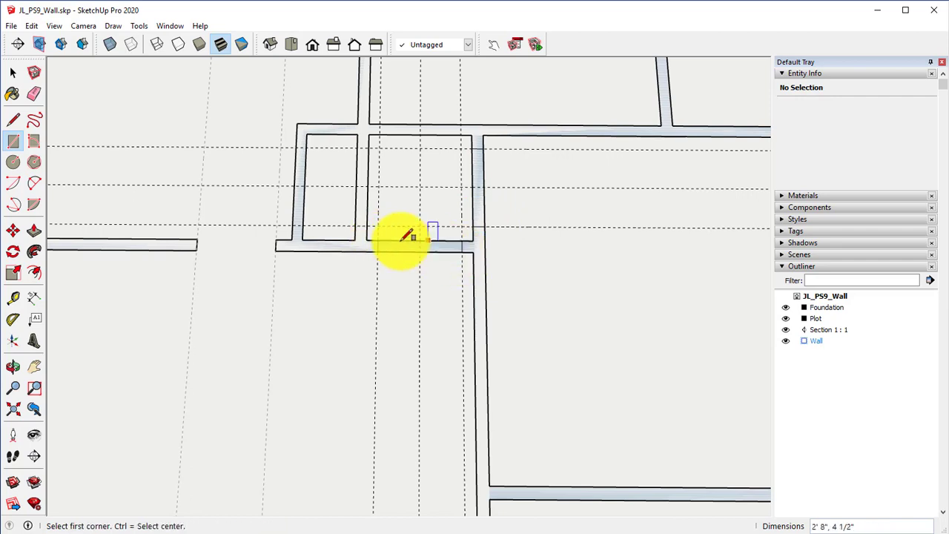
Erase the wall edges inside the rectangles to open the doorways.
click(33, 94)
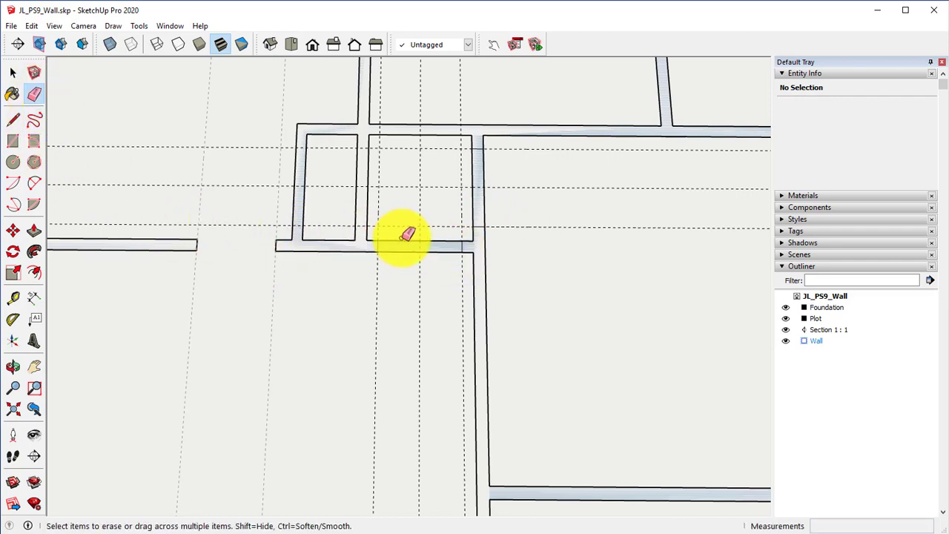
mouse_move(402, 241)
mouse_down()
mouse_move(491, 205)
mouse_move(393, 166)
mouse_up()
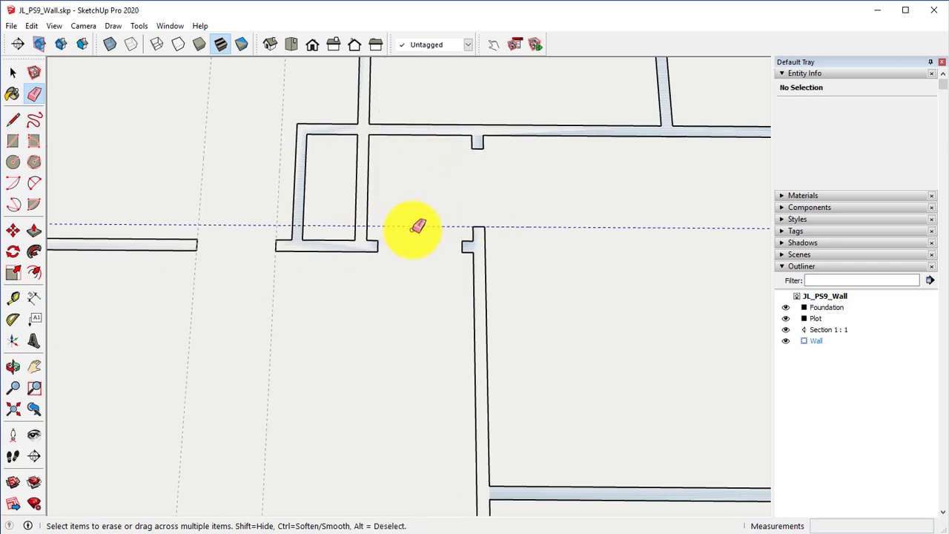
scroll(463, 256, down, 2)
middle_drag(530, 381, 418, 316)
scroll(415, 322, up, 3)
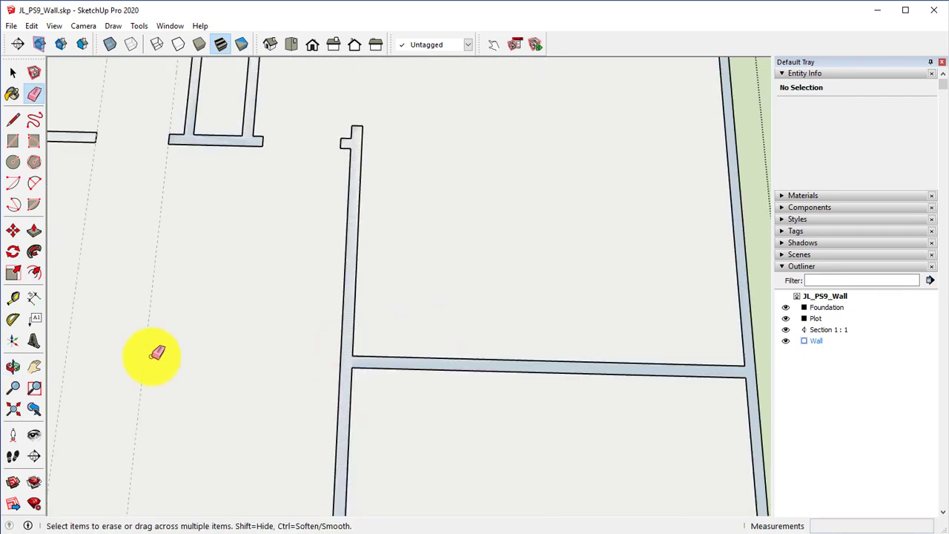
Place guides 6" from the long vertical wall and 2'8" beyond that.
click(13, 297)
click(356, 285)
text(6)
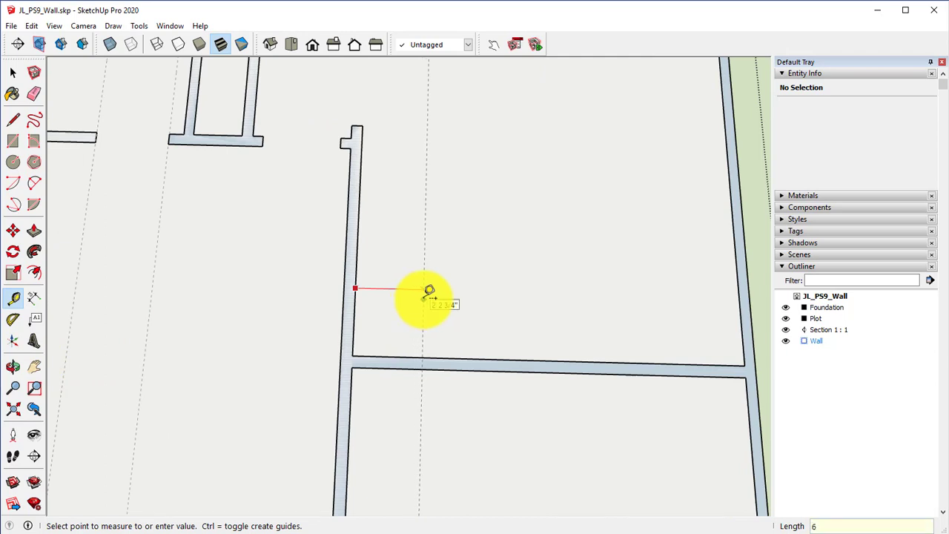
key(Return)
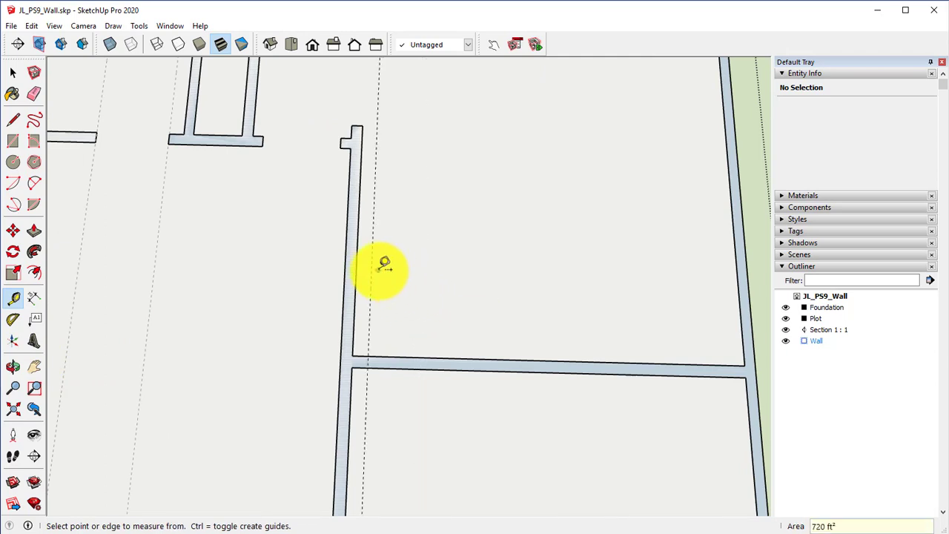
click(371, 269)
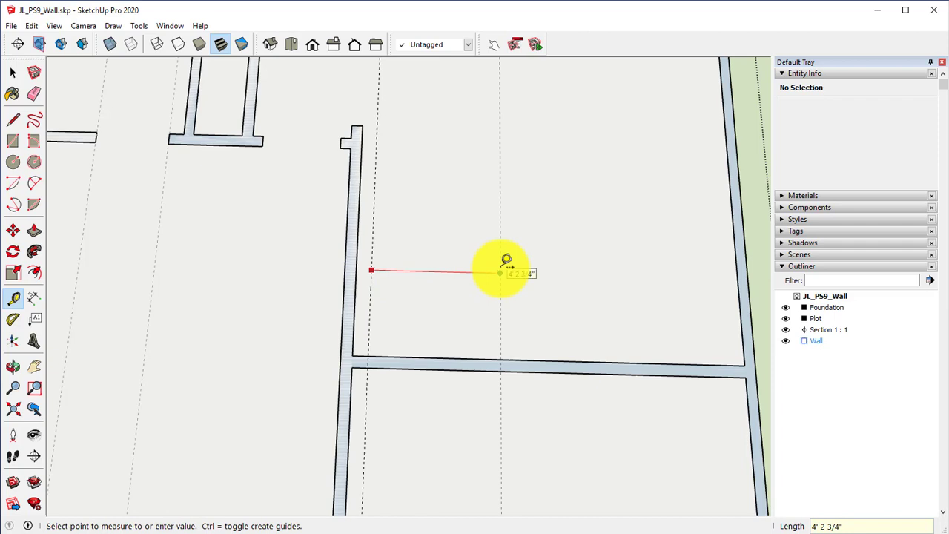
key(Return)
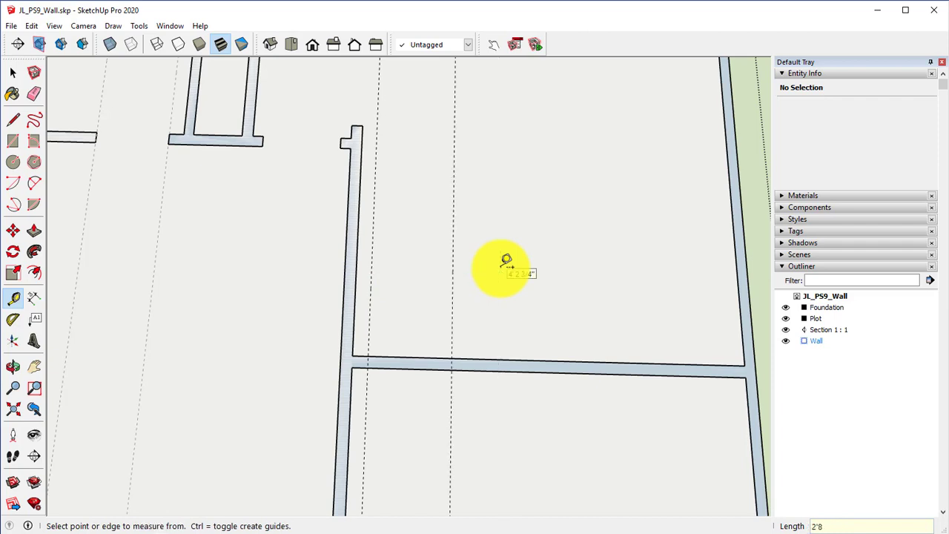
Draw a rectangle between the guides across the horizontal wall and erase its edges.
click(12, 140)
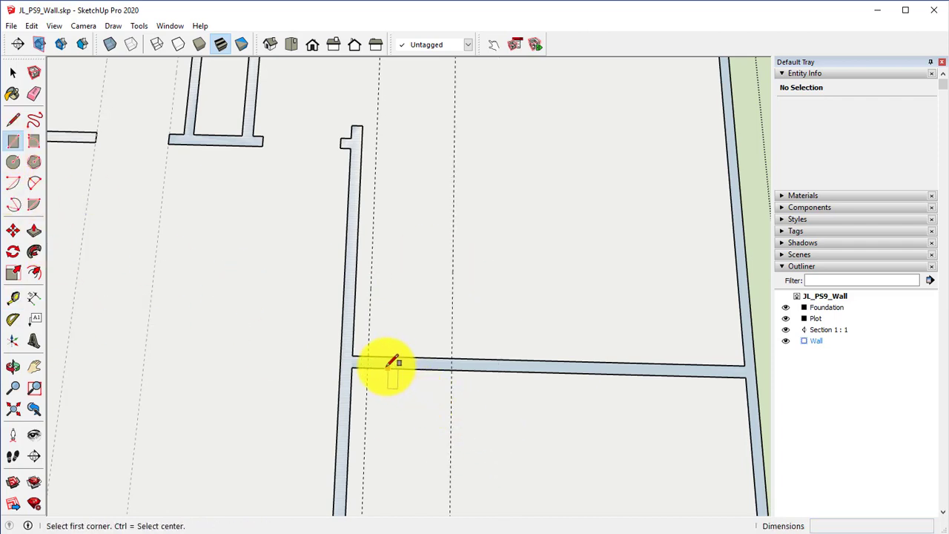
click(367, 358)
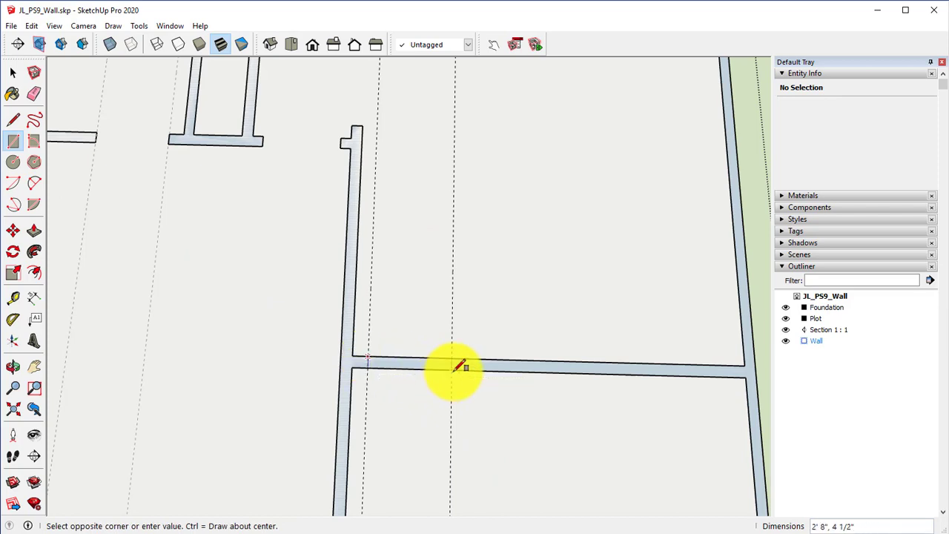
click(452, 371)
click(33, 93)
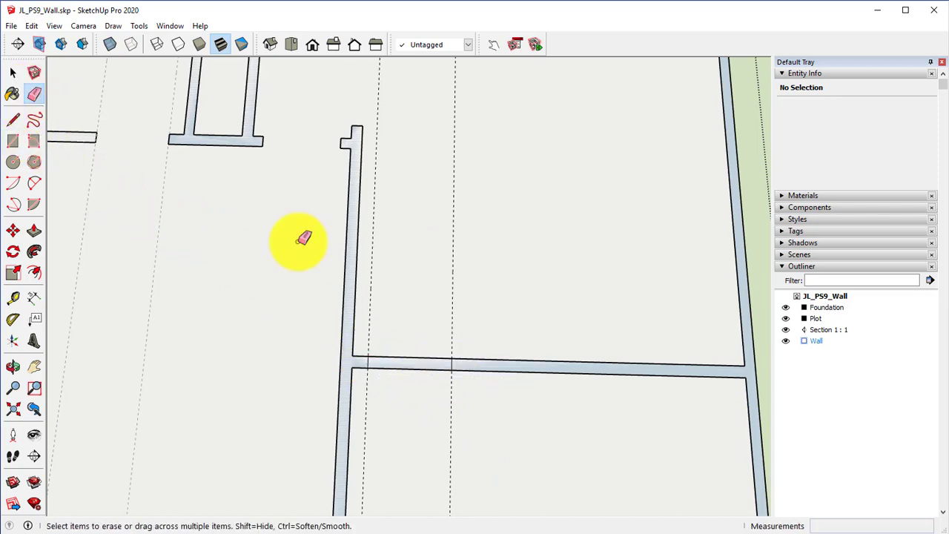
click(420, 366)
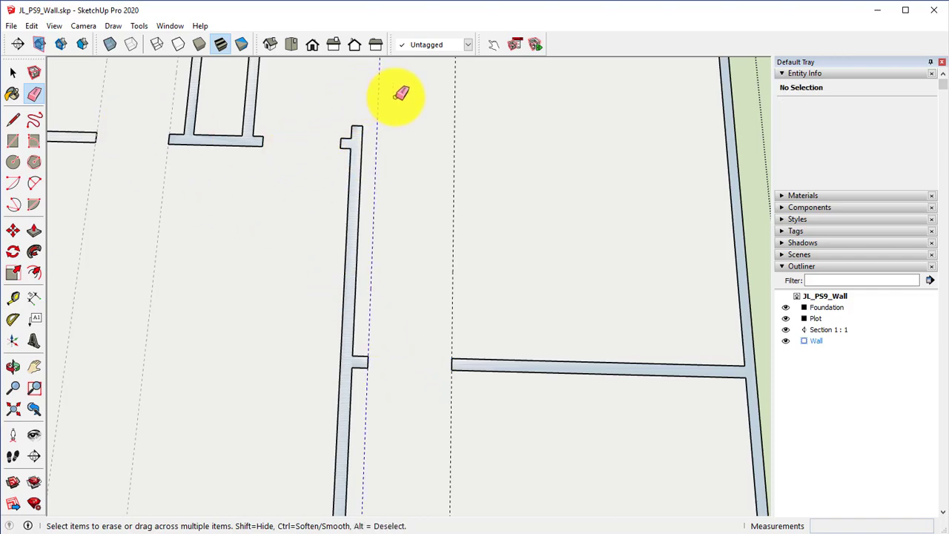
scroll(445, 222, down, 2)
scroll(436, 286, down, 3)
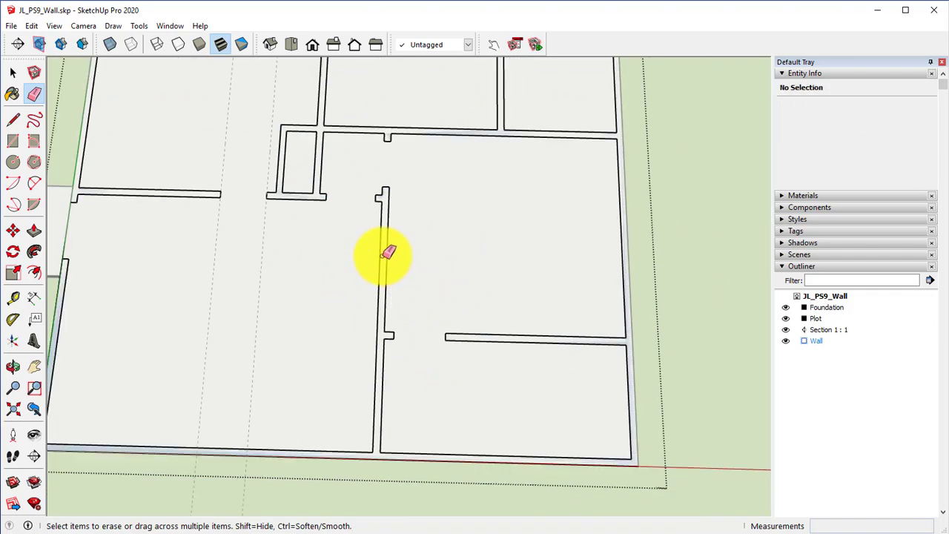
Take trial Tape Measure readings from the narrow room's walls.
middle_drag(383, 253, 403, 296)
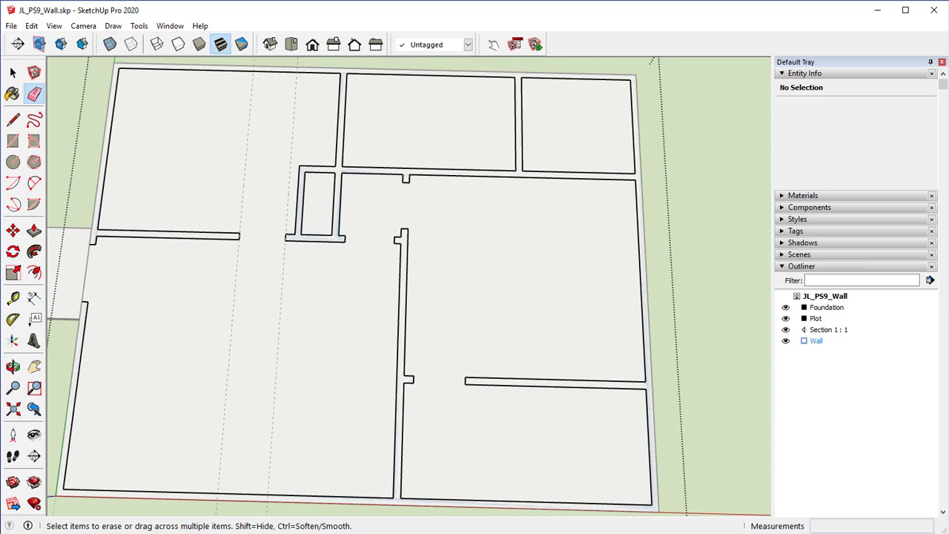
key(t)
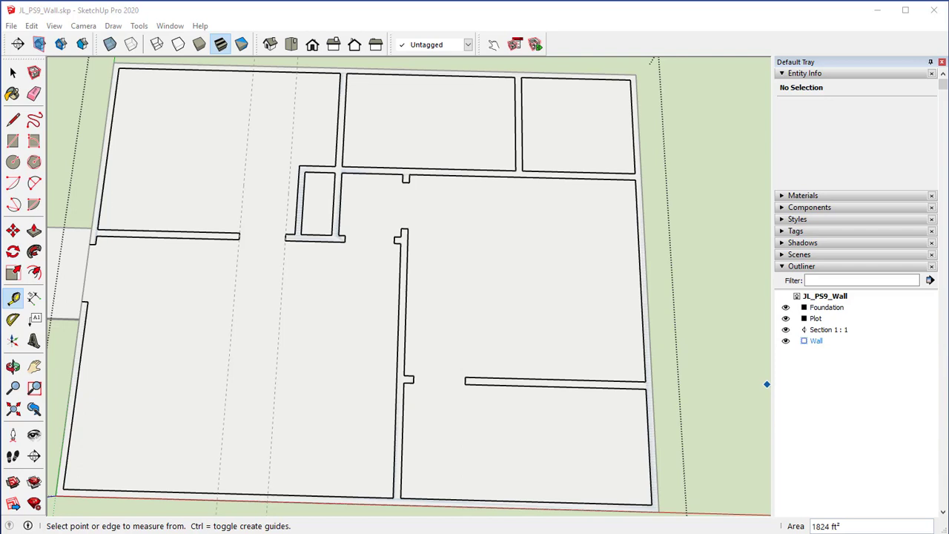
click(316, 234)
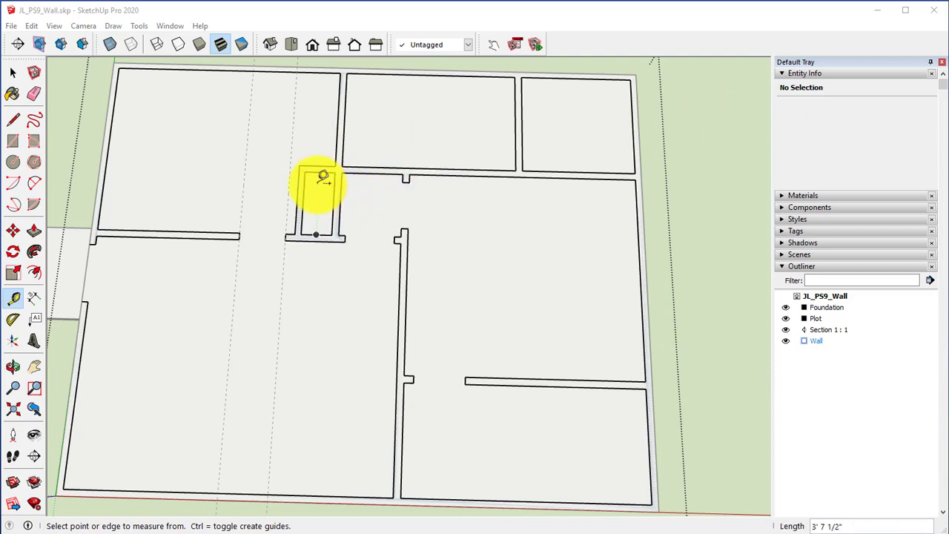
click(325, 168)
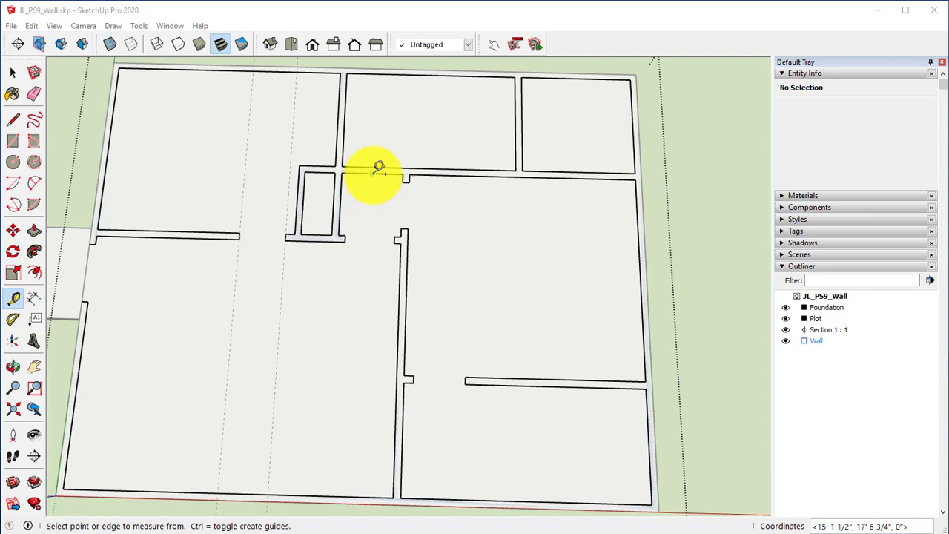
click(371, 173)
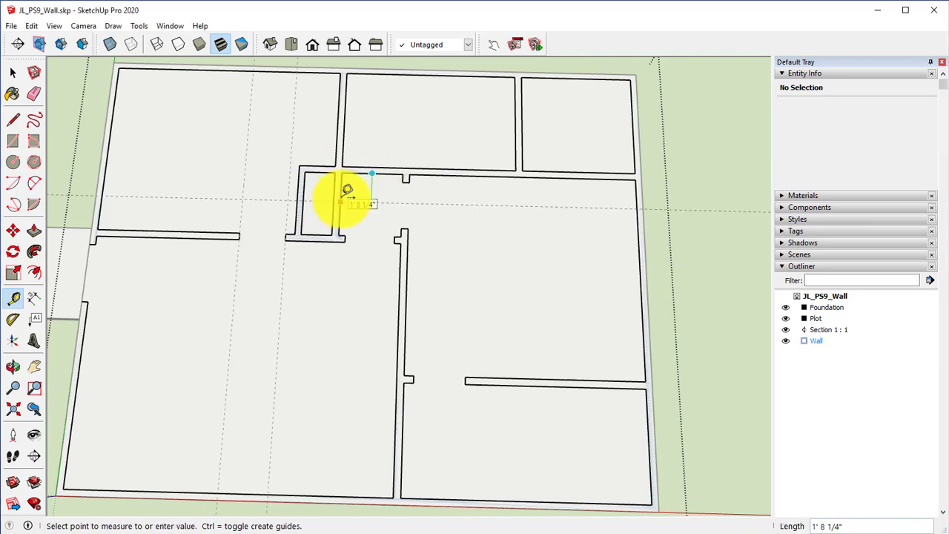
click(347, 192)
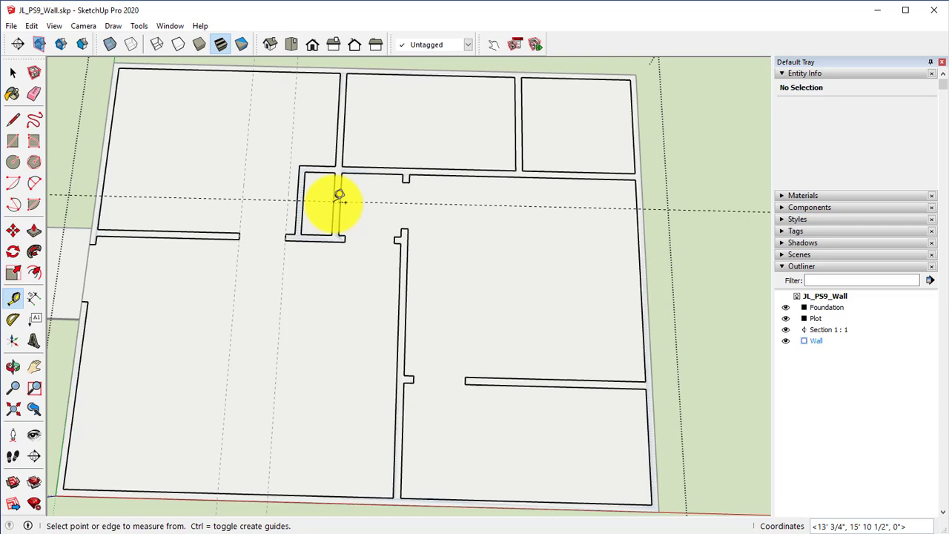
click(76, 148)
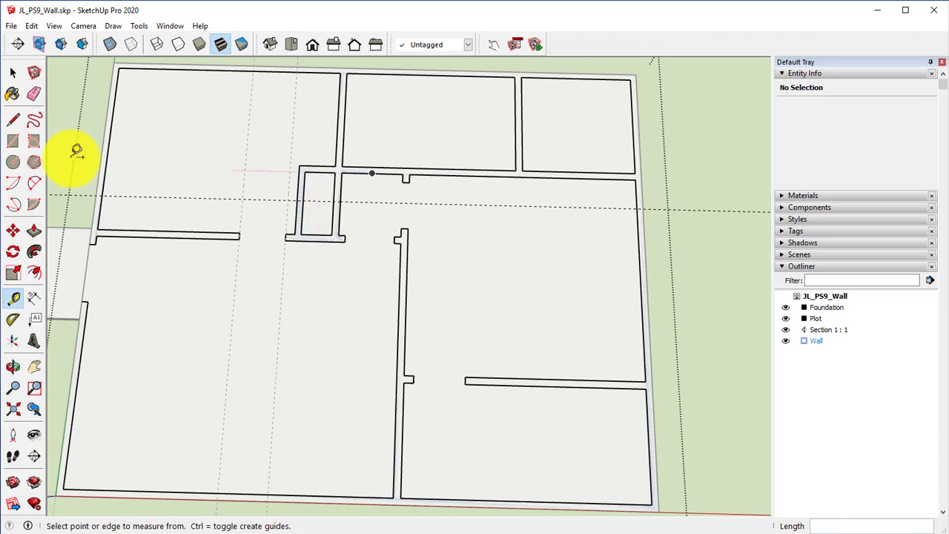
click(369, 194)
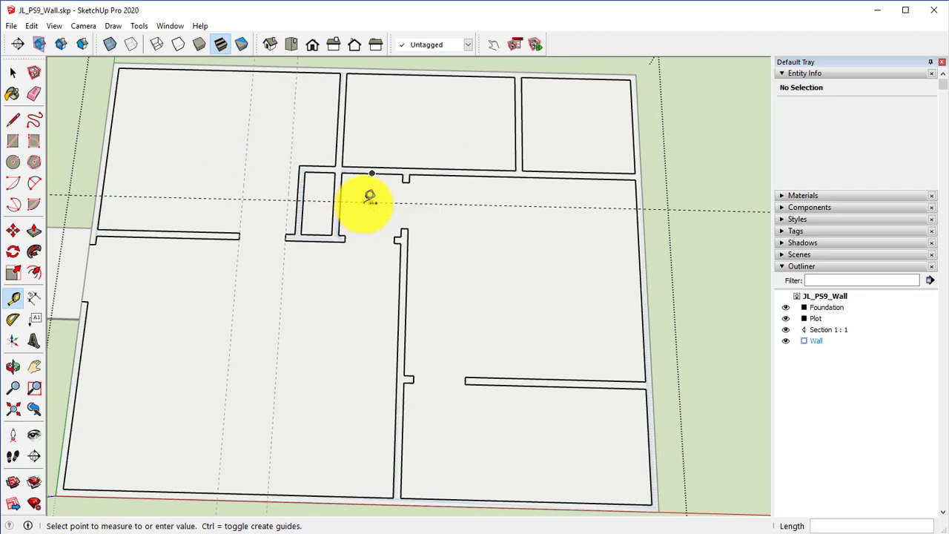
click(377, 200)
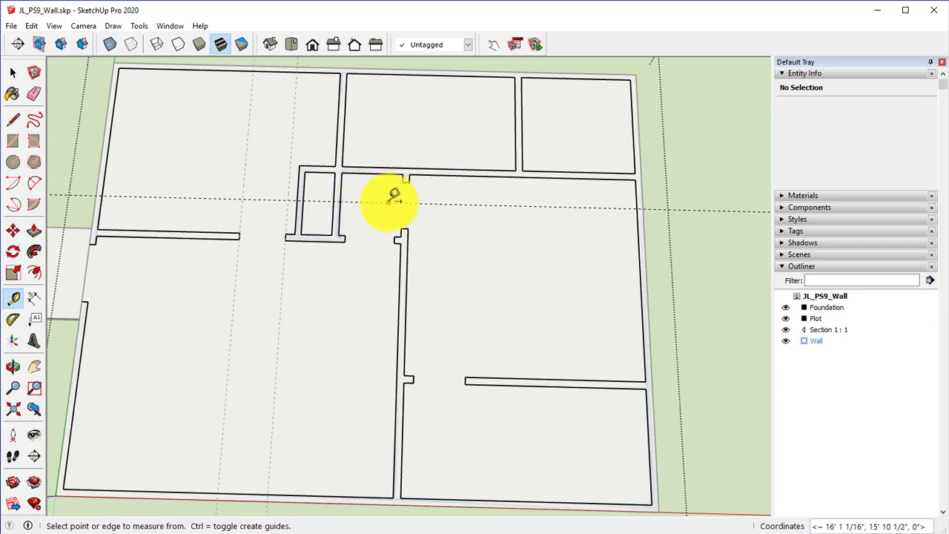
Place parallel guides at 15.5 and 31 marking the doorway edges on the side wall.
click(395, 198)
text(15.5)
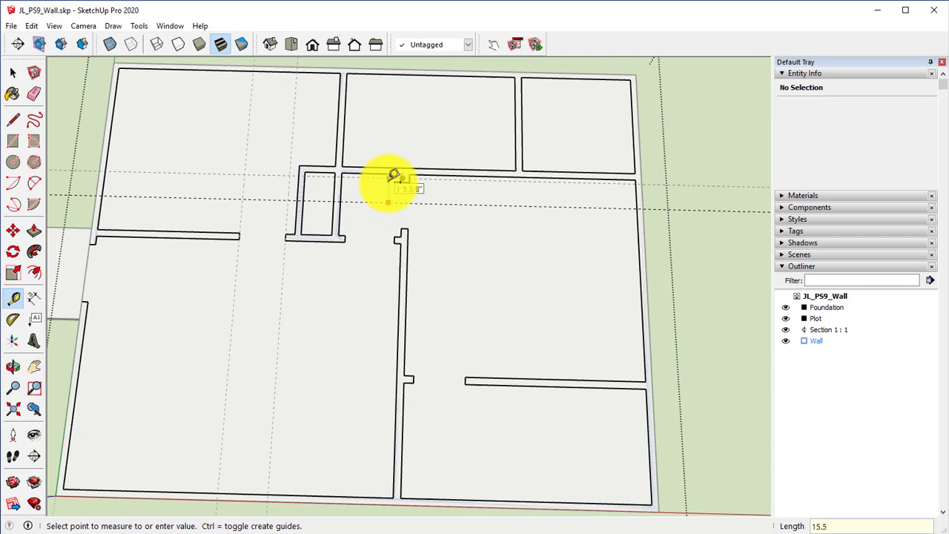
key(Return)
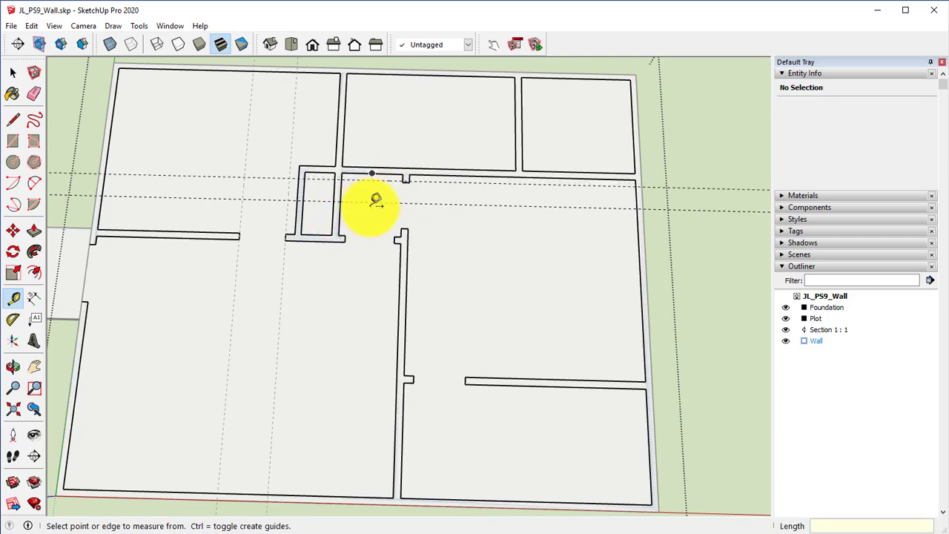
click(385, 201)
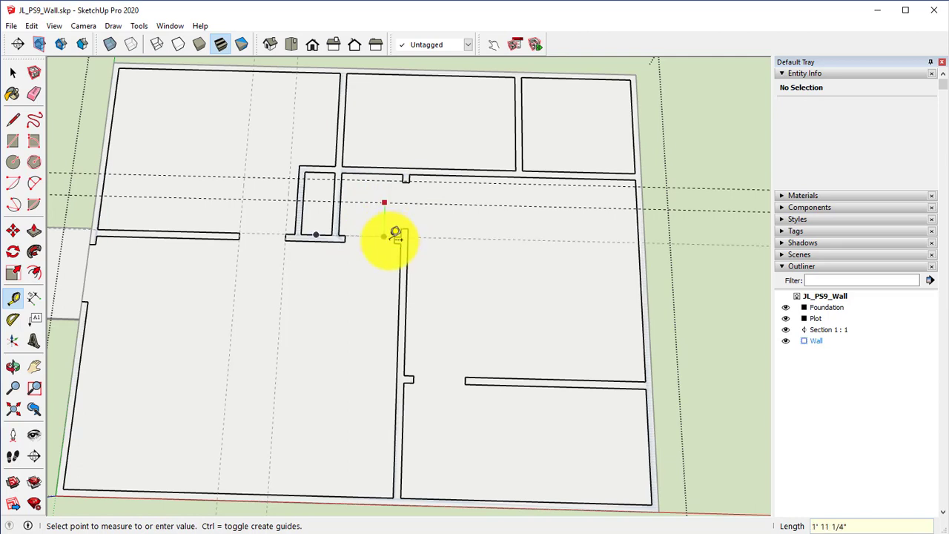
key(Return)
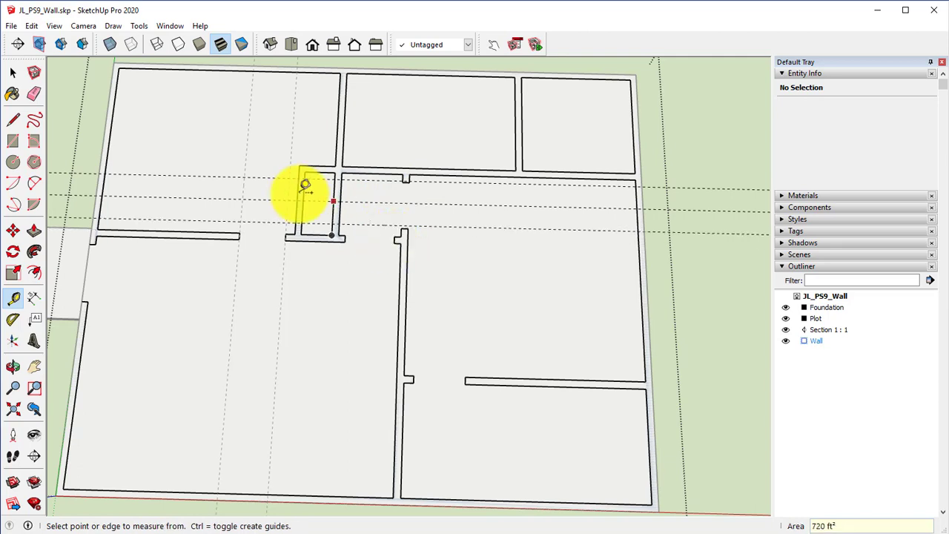
click(373, 175)
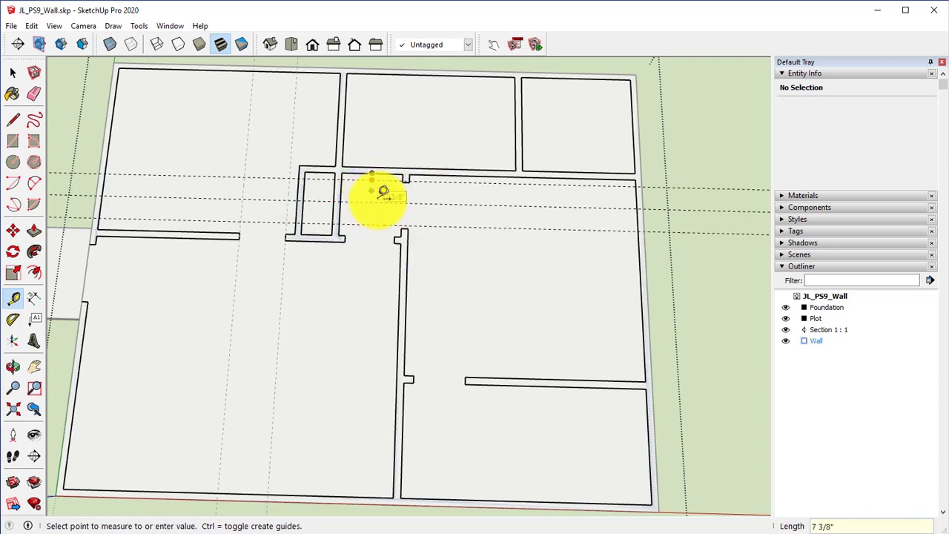
key(Escape)
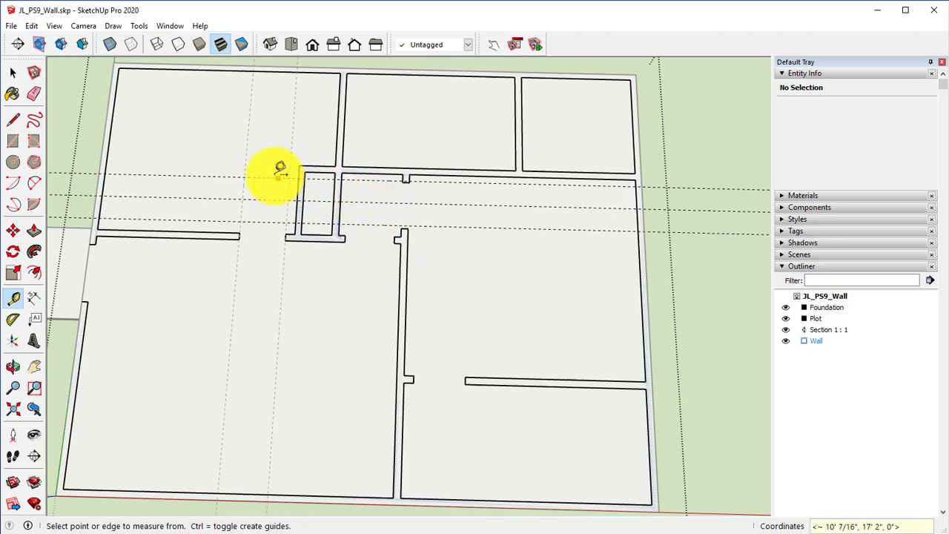
click(274, 178)
text(31)
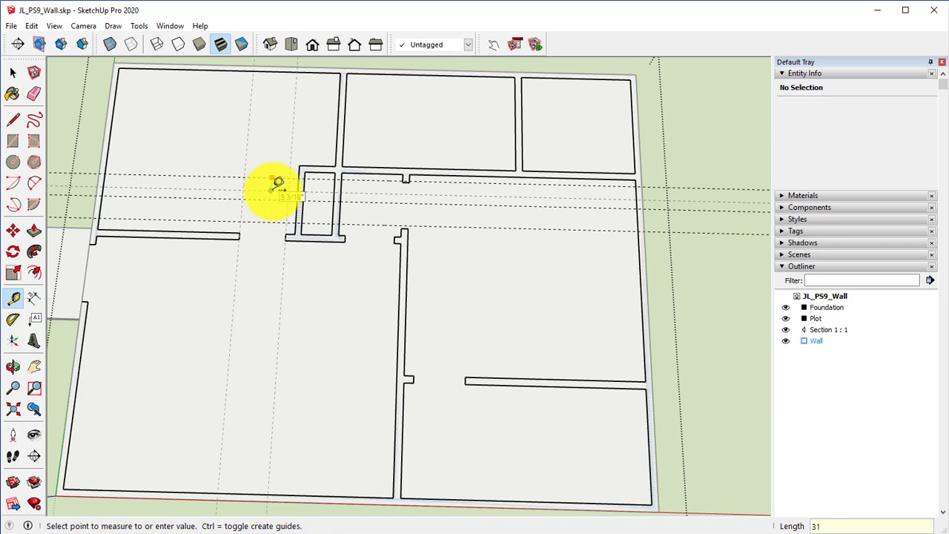
key(Return)
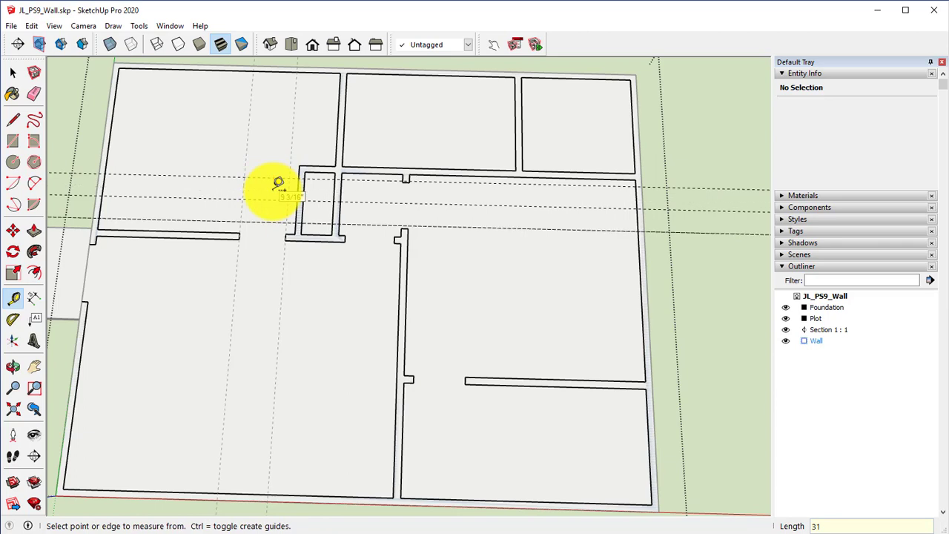
scroll(324, 212, up, 2)
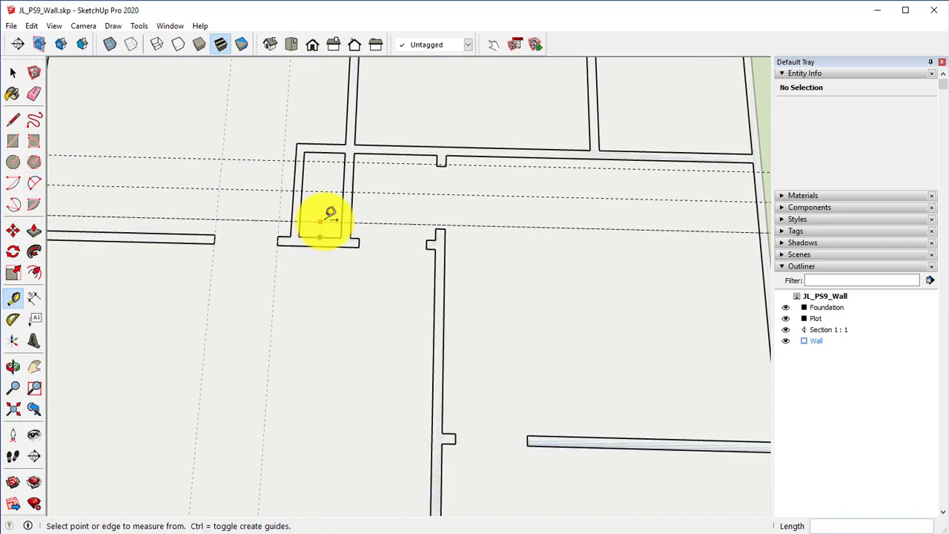
scroll(354, 183, up, 2)
Outline the doorway with a rectangle across the narrow room's right wall between the guides.
click(14, 140)
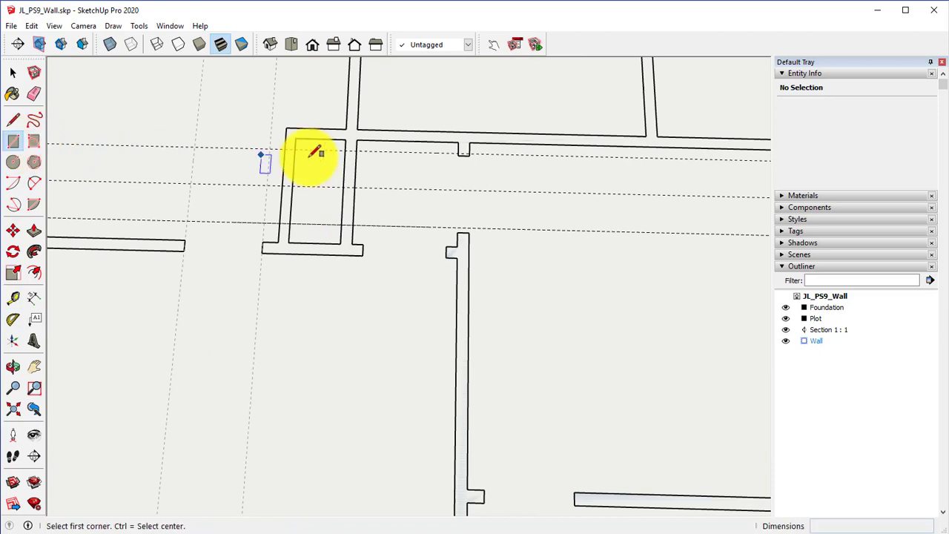
click(352, 150)
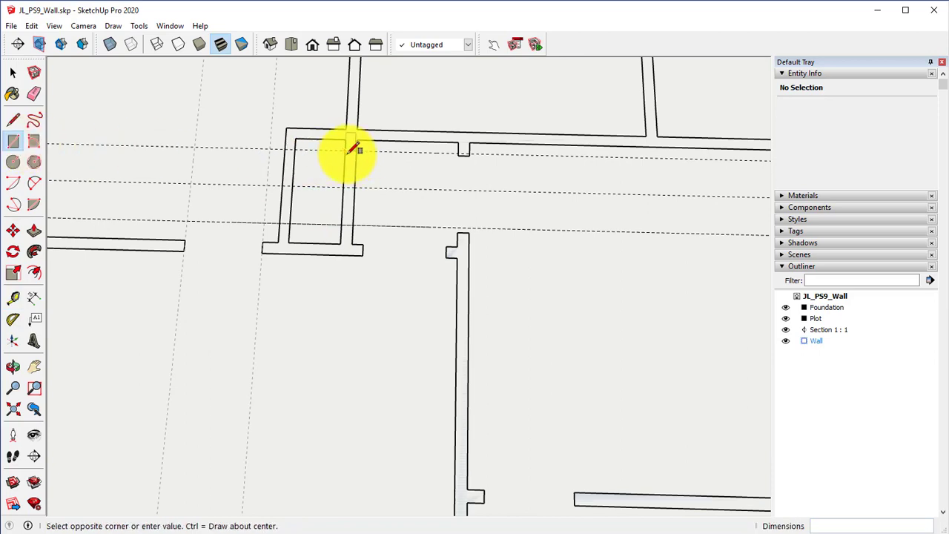
click(361, 225)
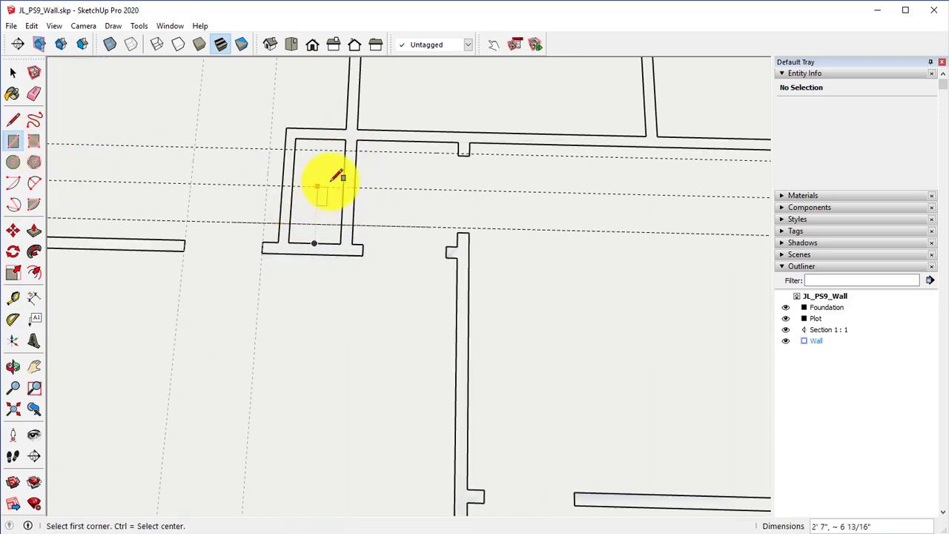
click(345, 150)
click(360, 224)
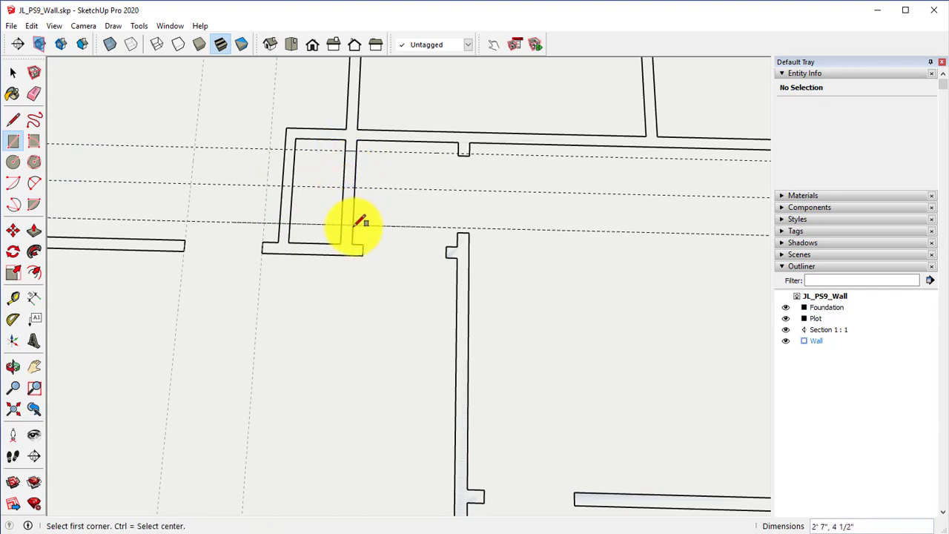
Erase the doorway's wall edges and the three guide lines.
click(34, 95)
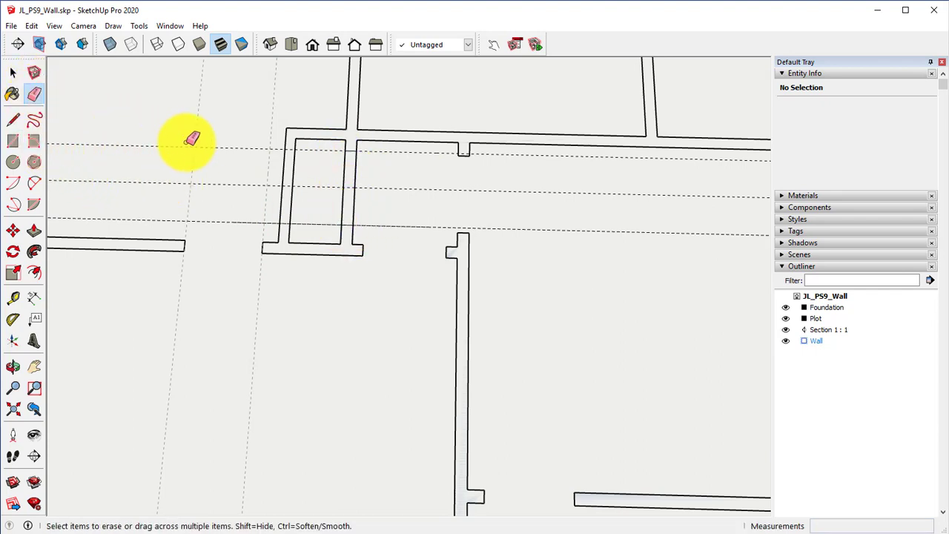
mouse_move(328, 170)
mouse_down()
mouse_move(353, 165)
mouse_move(345, 155)
mouse_up()
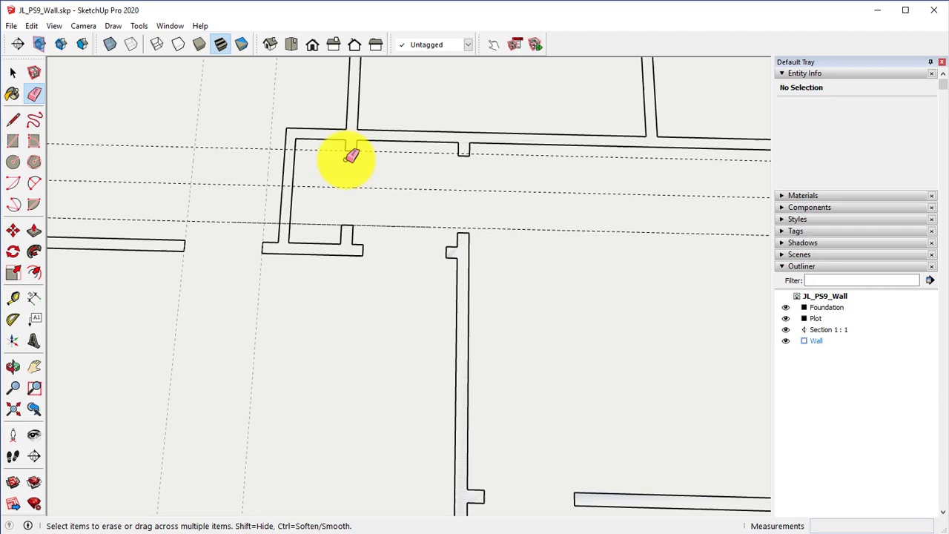
drag(212, 142, 222, 222)
mouse_move(392, 249)
middle_down()
mouse_move(404, 257)
mouse_move(396, 277)
mouse_move(387, 267)
mouse_move(402, 288)
middle_up()
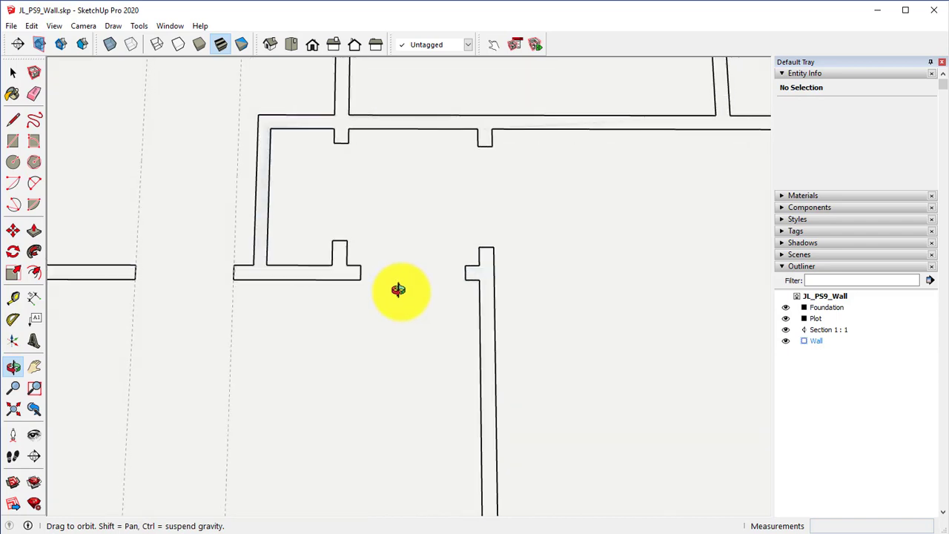
Place trial guides across the walls with the Tape Measure, then erase the dashed guides.
click(13, 297)
middle_drag(321, 248, 345, 245)
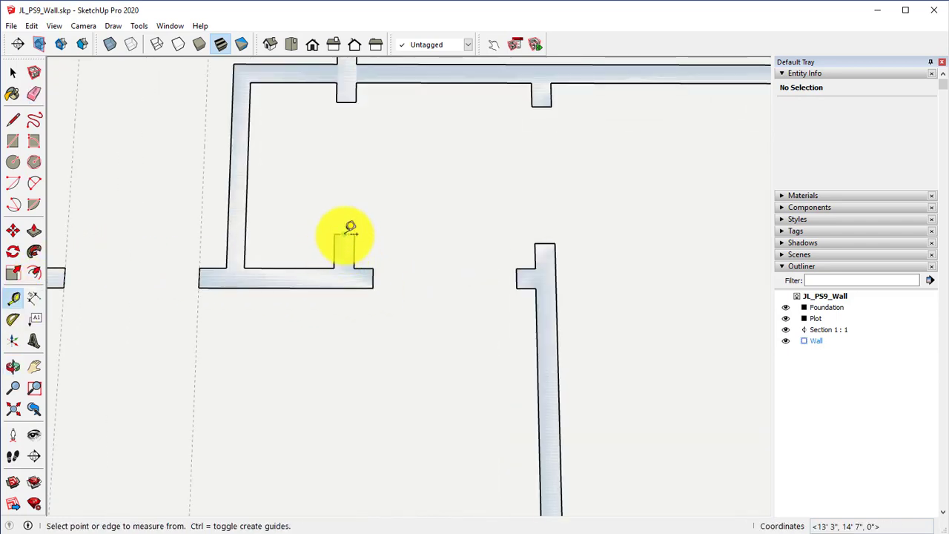
click(345, 237)
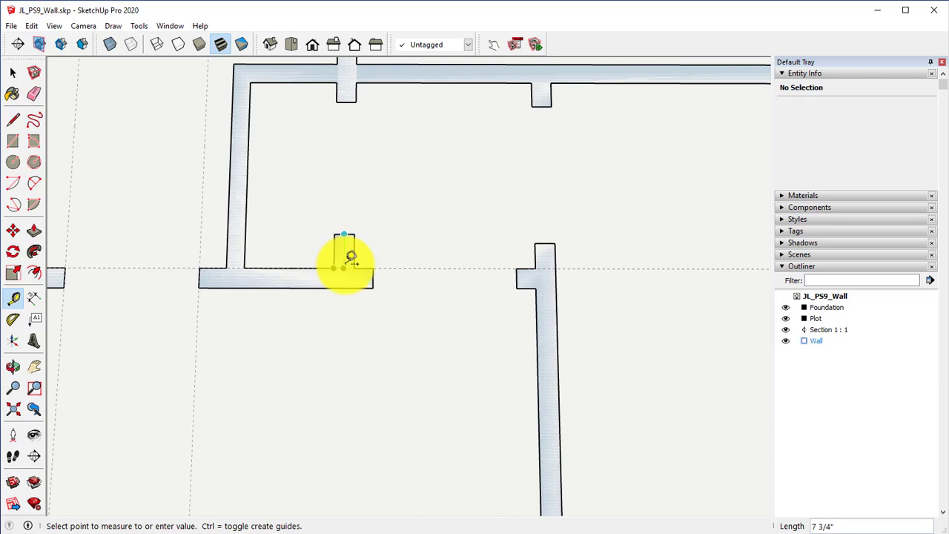
click(351, 258)
click(358, 81)
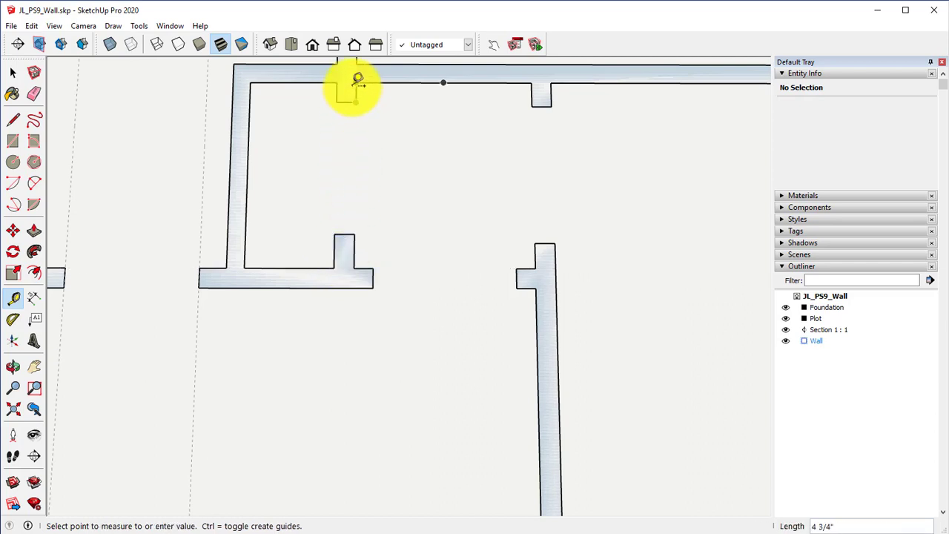
click(368, 102)
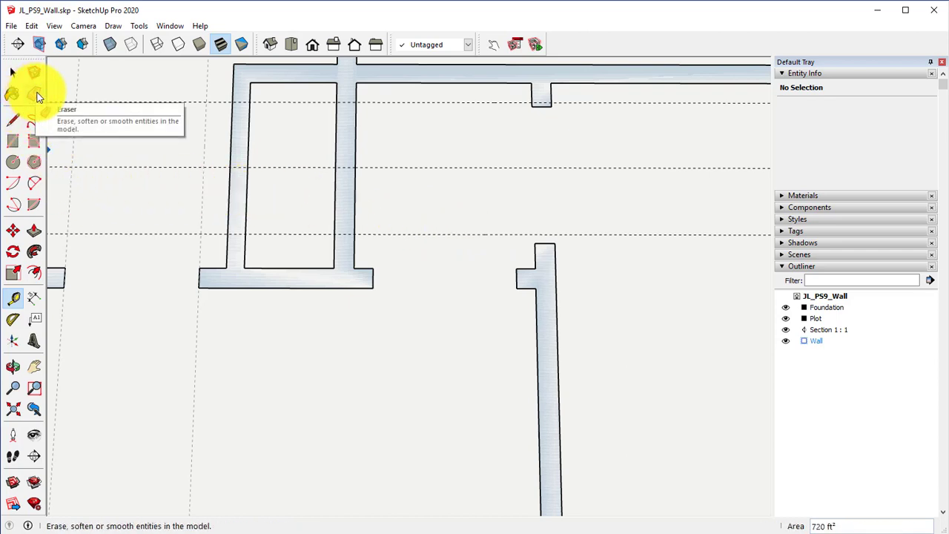
click(34, 93)
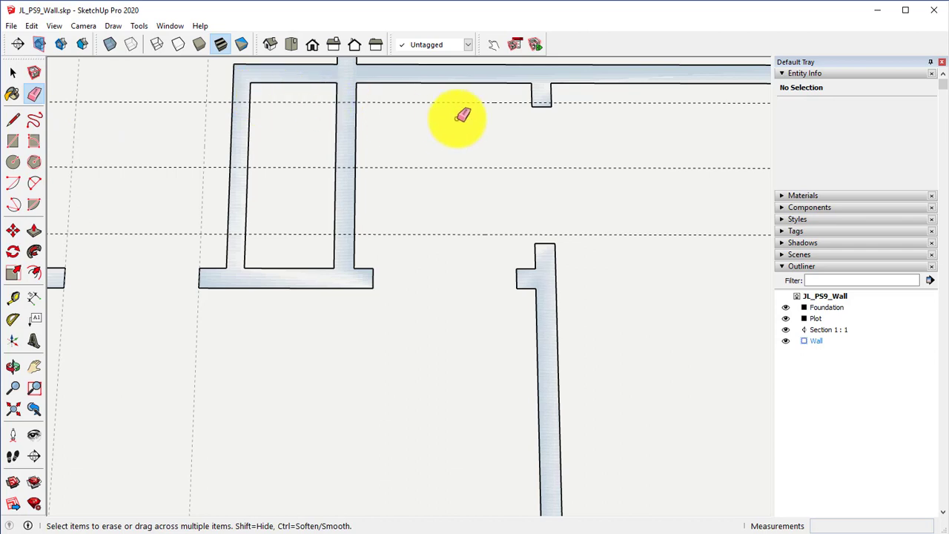
drag(420, 181, 424, 237)
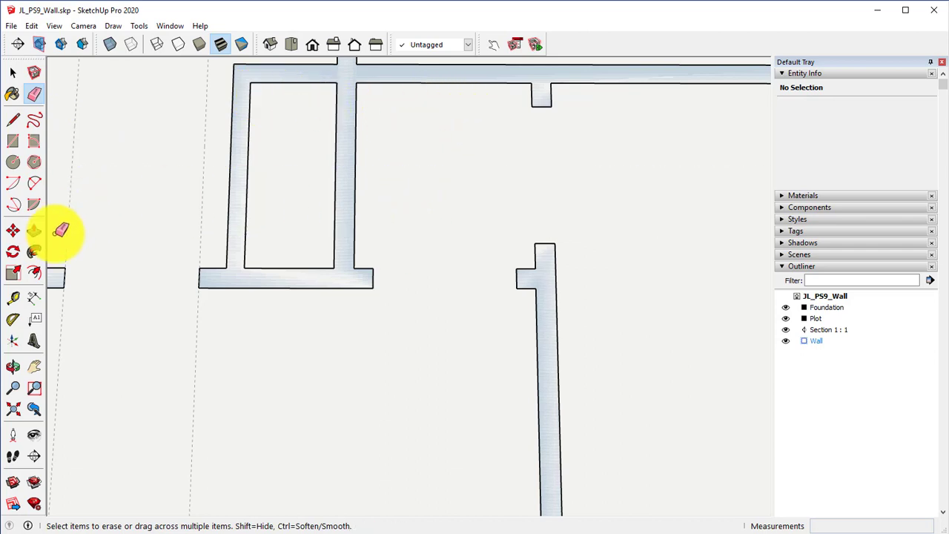
Add horizontal guides below the top wall's inner edge, the next one offset 15 from the first.
click(12, 300)
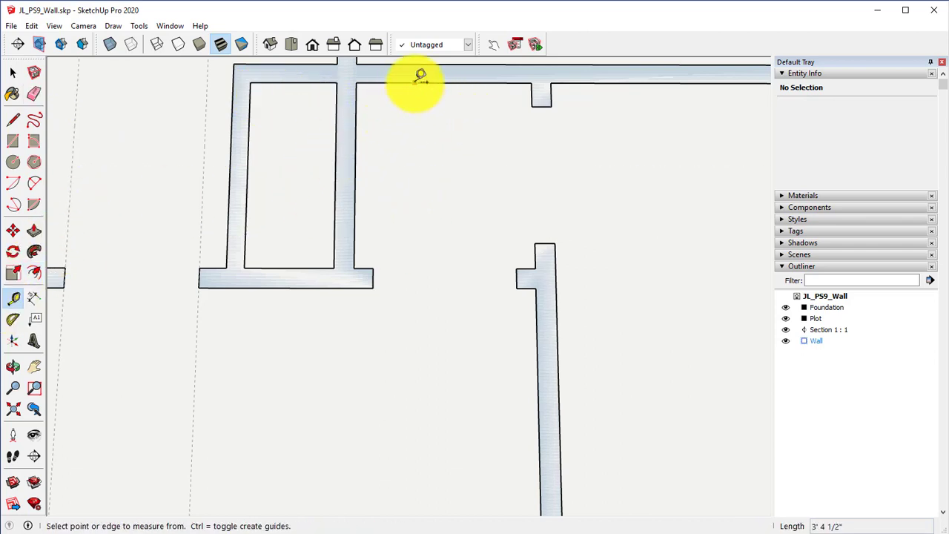
click(415, 82)
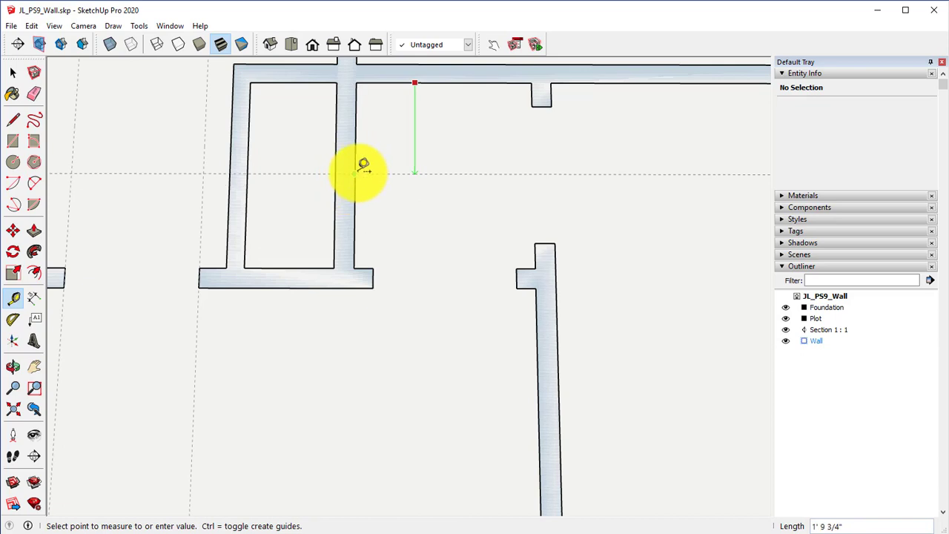
click(363, 172)
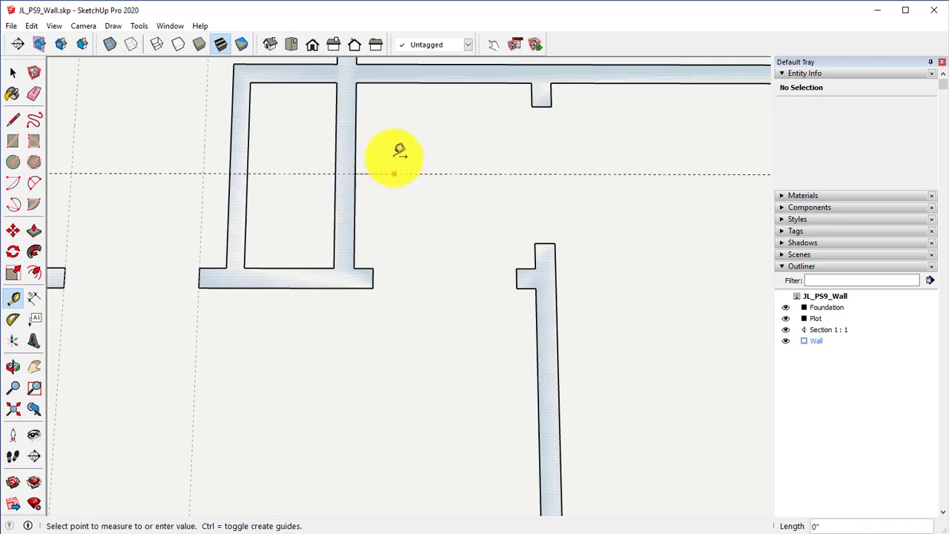
click(394, 173)
text(15.)
key(Return)
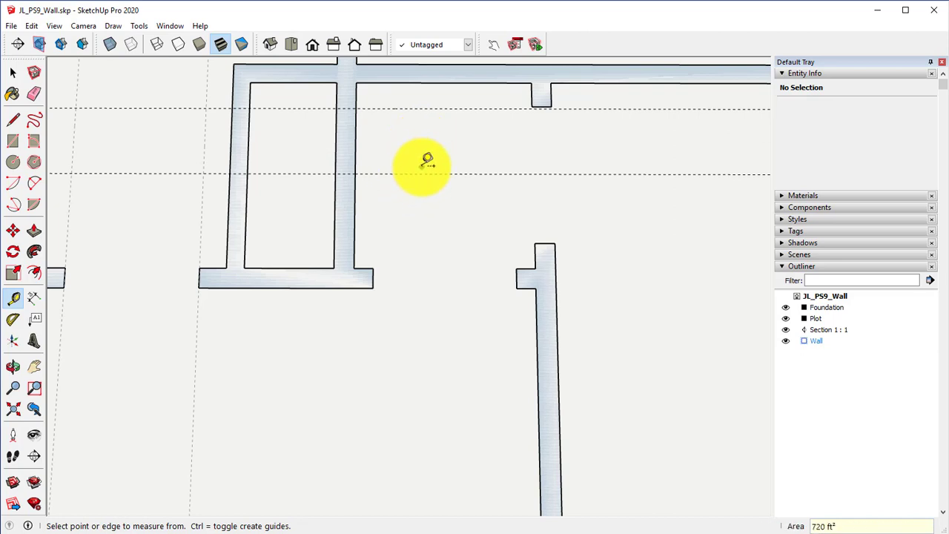
click(419, 174)
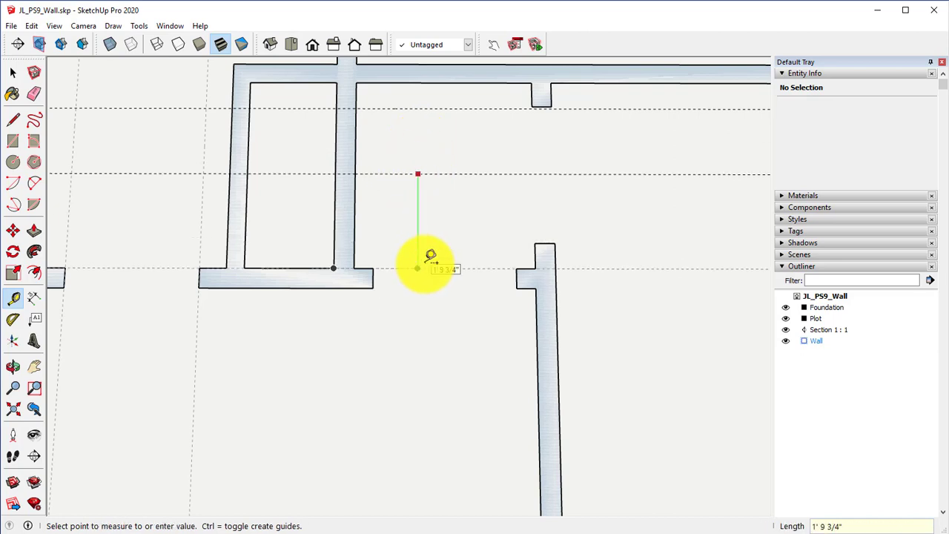
key(Return)
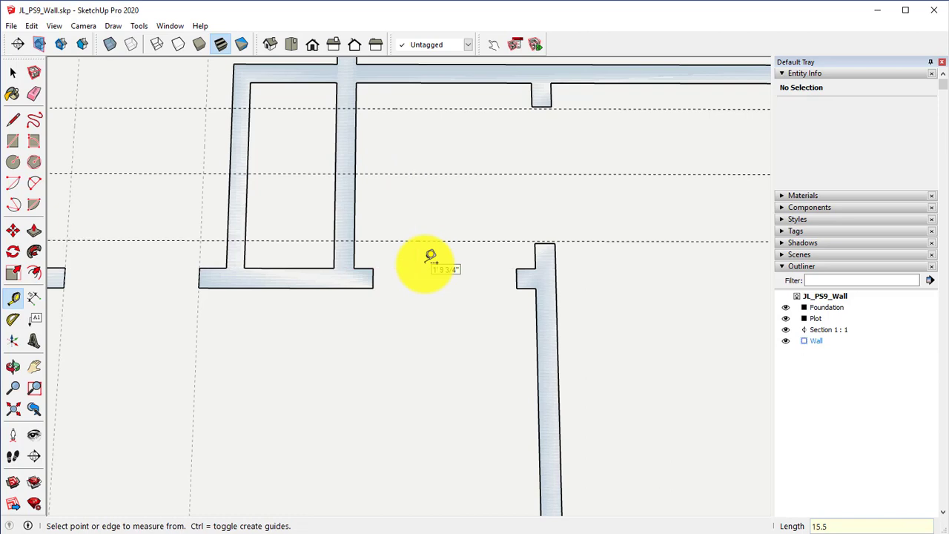
Draw a rectangle across the vertical interior wall between the guides, then erase its edges and the guides.
click(12, 141)
click(336, 109)
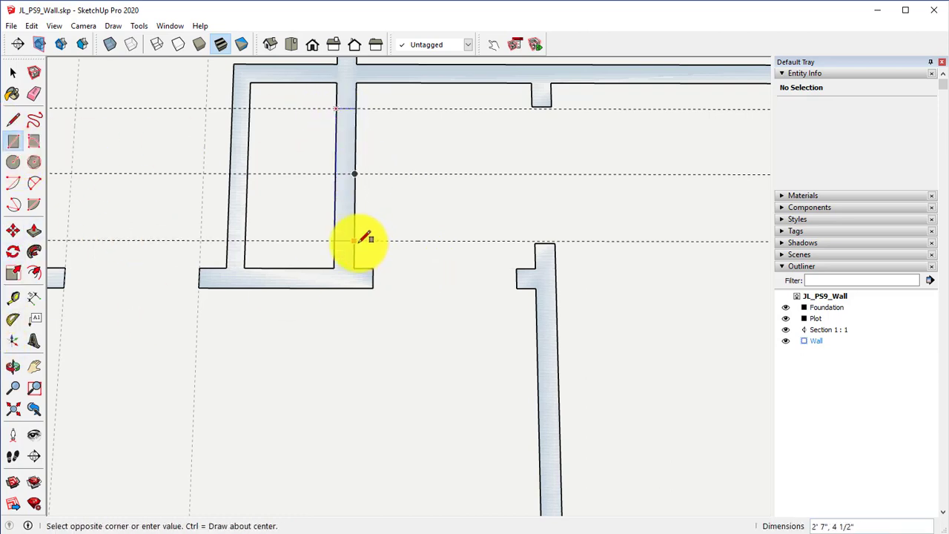
click(356, 241)
click(33, 93)
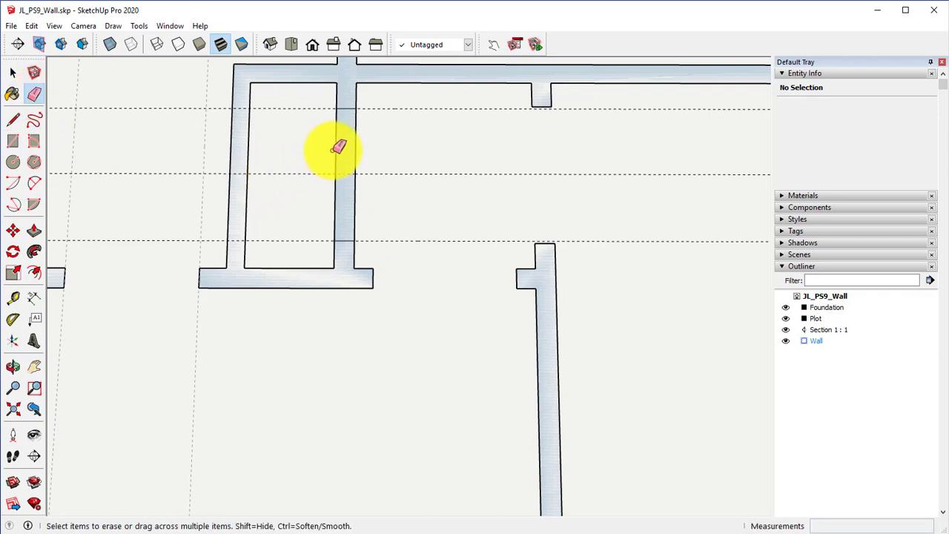
drag(329, 149, 365, 152)
mouse_move(393, 109)
mouse_down()
mouse_move(412, 113)
mouse_move(402, 239)
mouse_up()
mouse_move(465, 139)
shift+middle_down()
mouse_move(469, 214)
mouse_move(393, 193)
shift+middle_up()
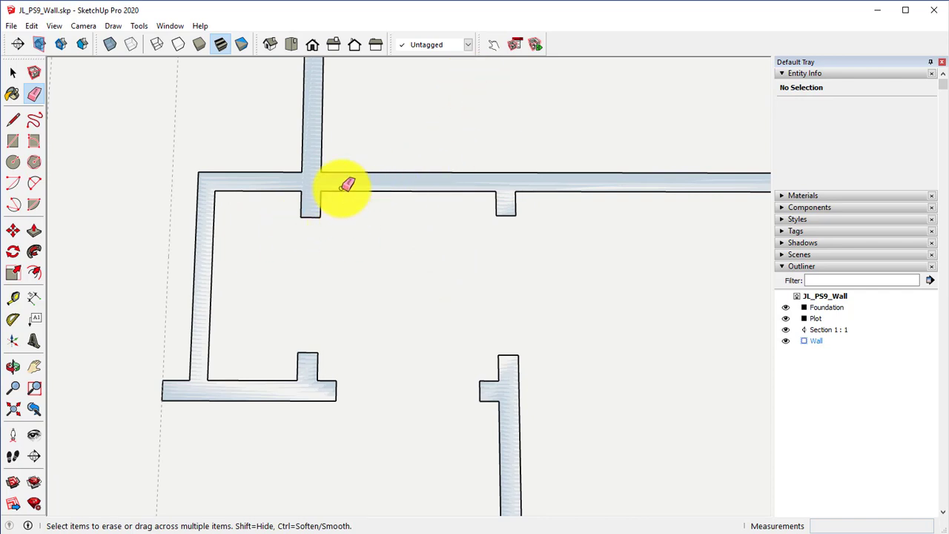
Place vertical guides at typed offsets from the wall corner, marking both sides of the upper-wall door.
click(20, 294)
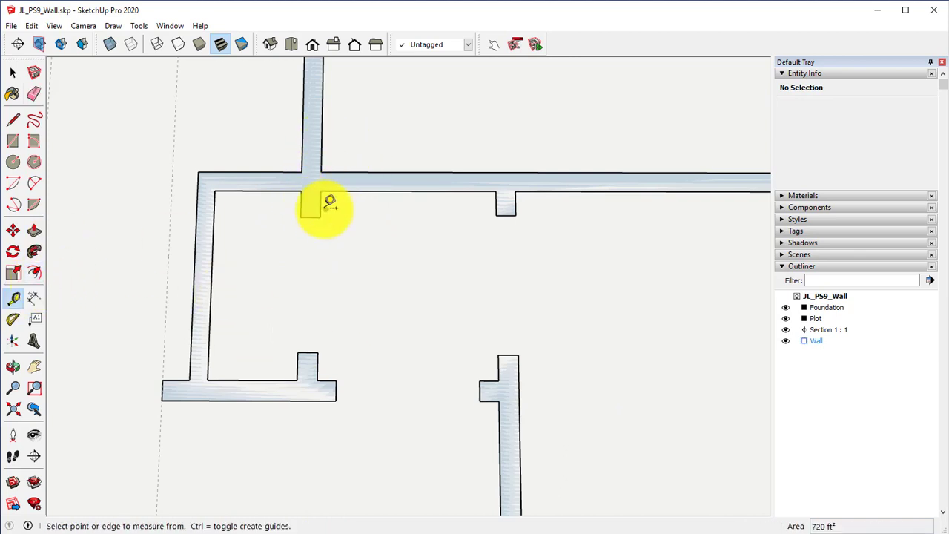
scroll(329, 205, up, 2)
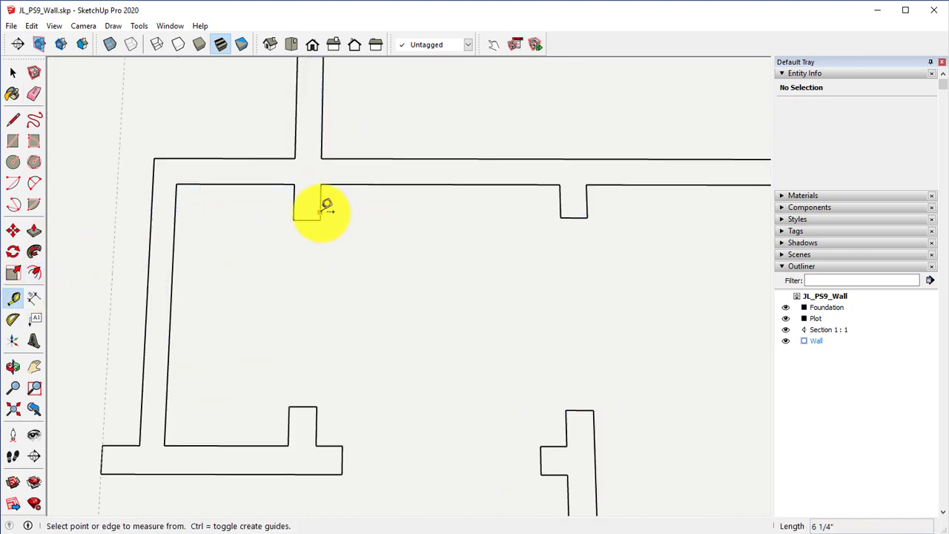
click(319, 213)
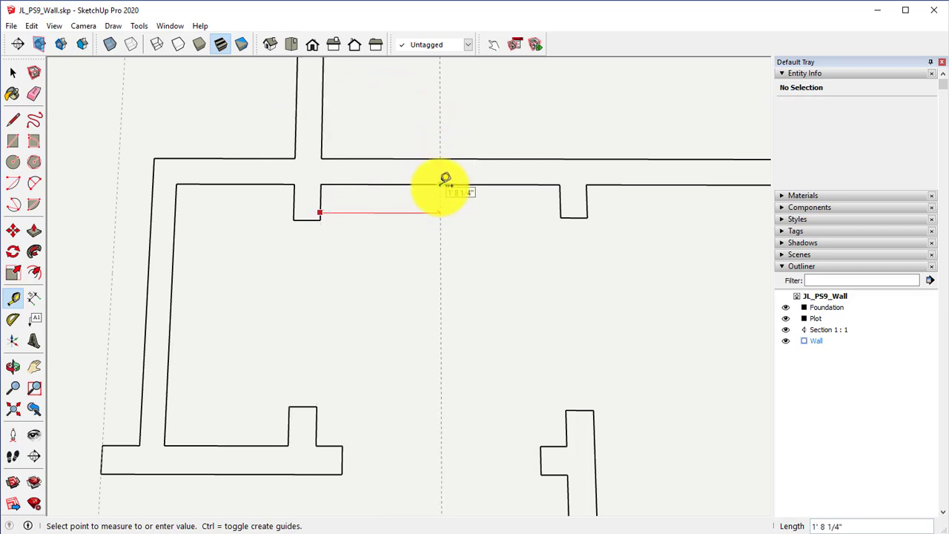
click(442, 188)
click(440, 255)
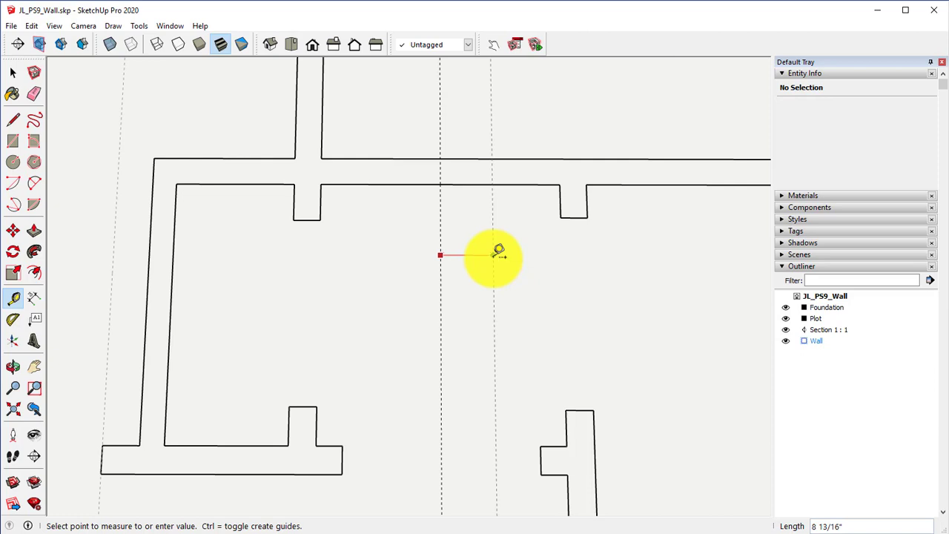
key(Return)
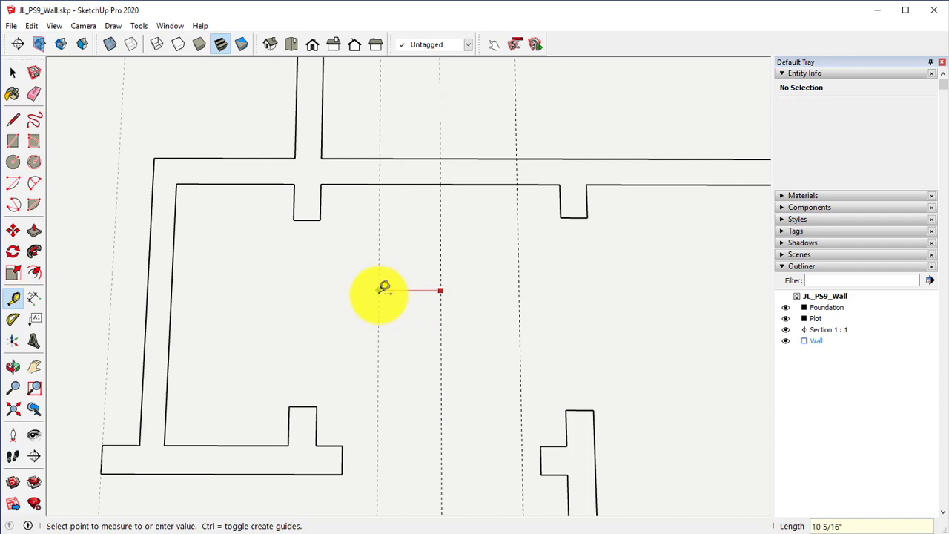
key(Return)
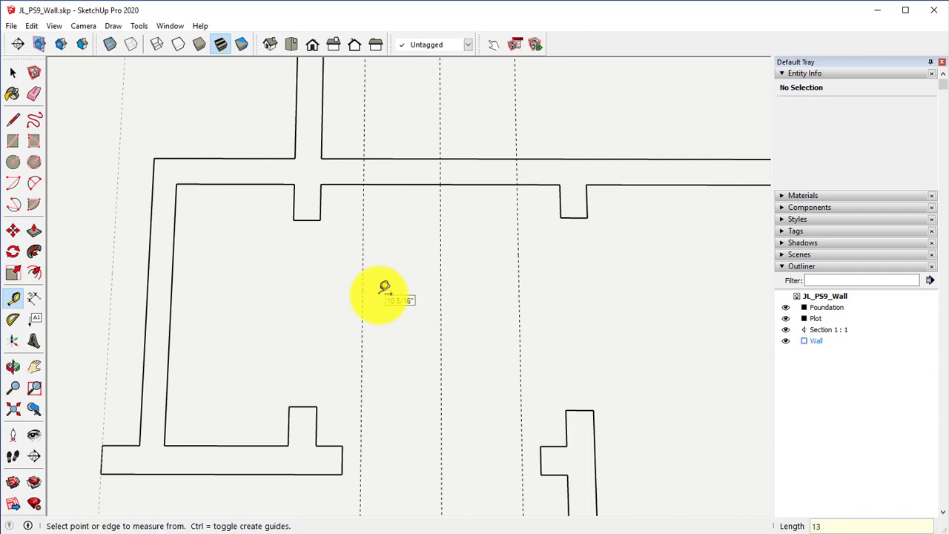
click(363, 273)
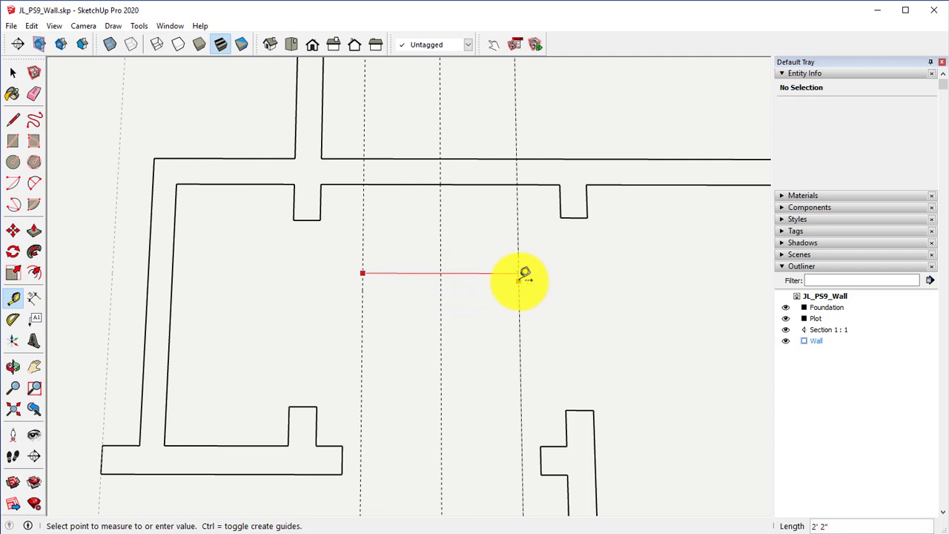
key(Escape)
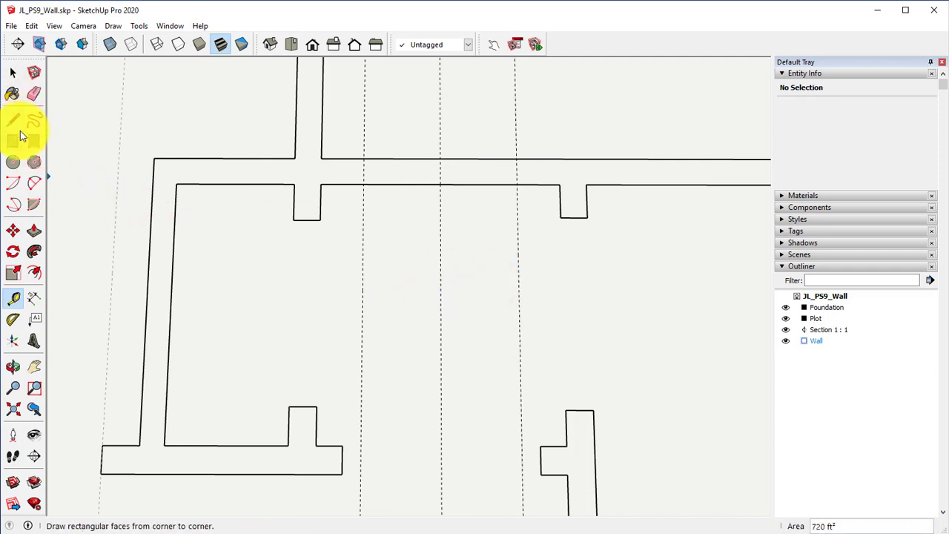
Draw a rectangle across the upper wall between the guides, then erase its edges and three guides.
click(13, 140)
click(363, 158)
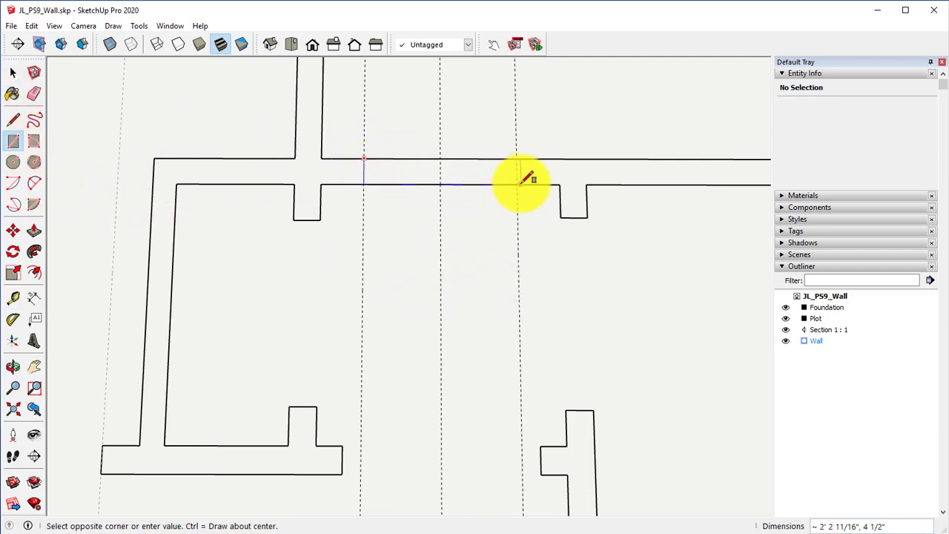
click(516, 184)
click(33, 93)
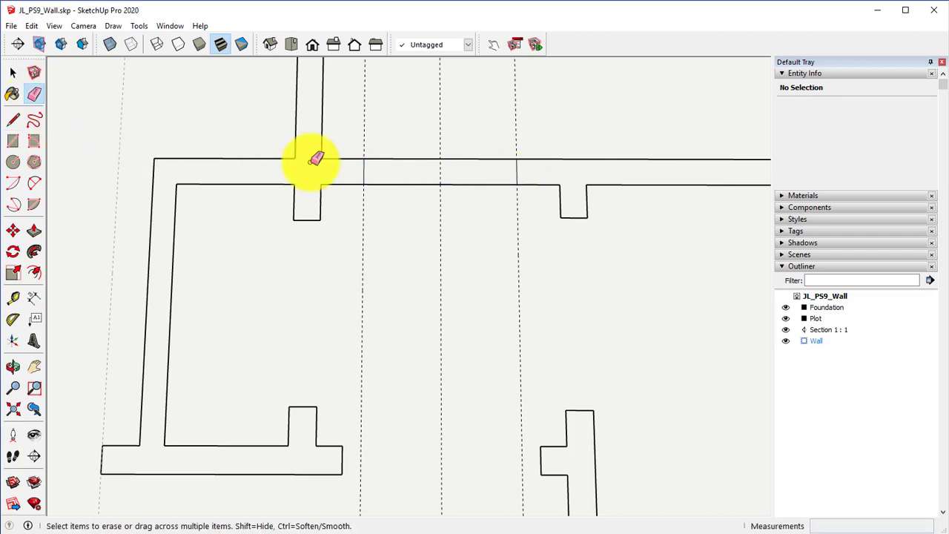
mouse_move(419, 140)
mouse_down()
mouse_move(362, 250)
mouse_move(403, 259)
mouse_up()
scroll(402, 259, down, 3)
scroll(429, 232, down, 2)
scroll(423, 215, down, 2)
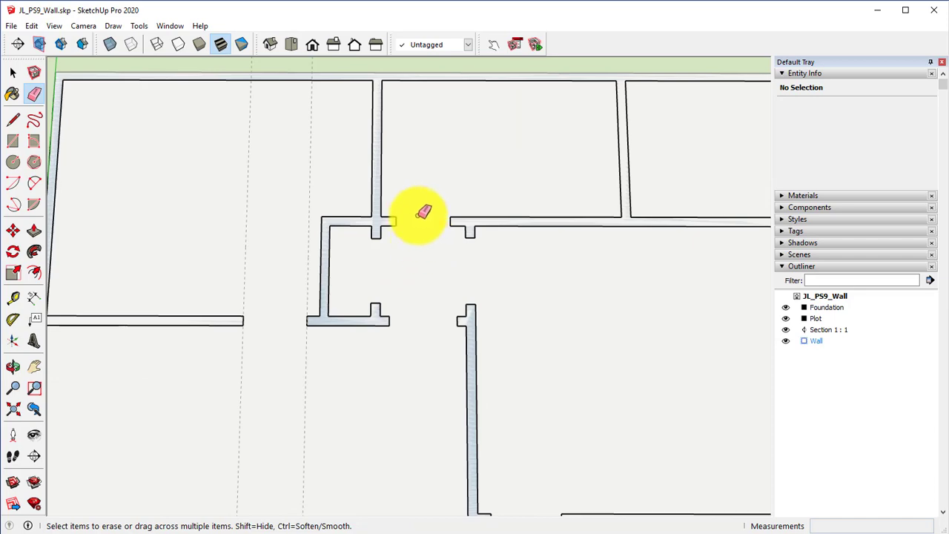
scroll(586, 281, down, 2)
scroll(519, 274, up, 2)
mouse_move(485, 240)
shift+middle_down()
mouse_move(509, 194)
mouse_move(467, 264)
mouse_move(370, 364)
shift+middle_up()
Zoom to the wall below the upper-right room and erase its stray edge.
scroll(317, 356, up, 2)
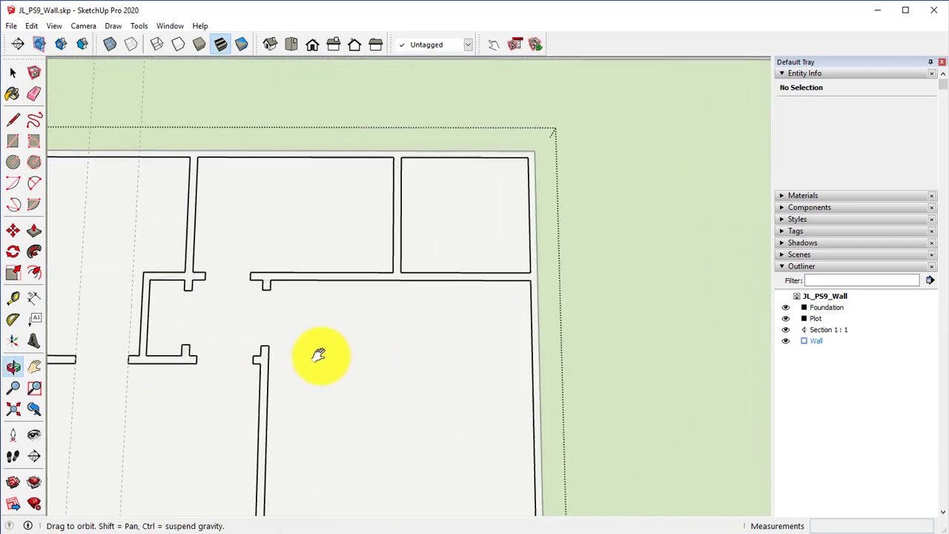
key(e)
scroll(444, 275, up, 2)
mouse_move(445, 275)
shift+middle_down()
mouse_move(434, 321)
mouse_move(409, 333)
shift+middle_up()
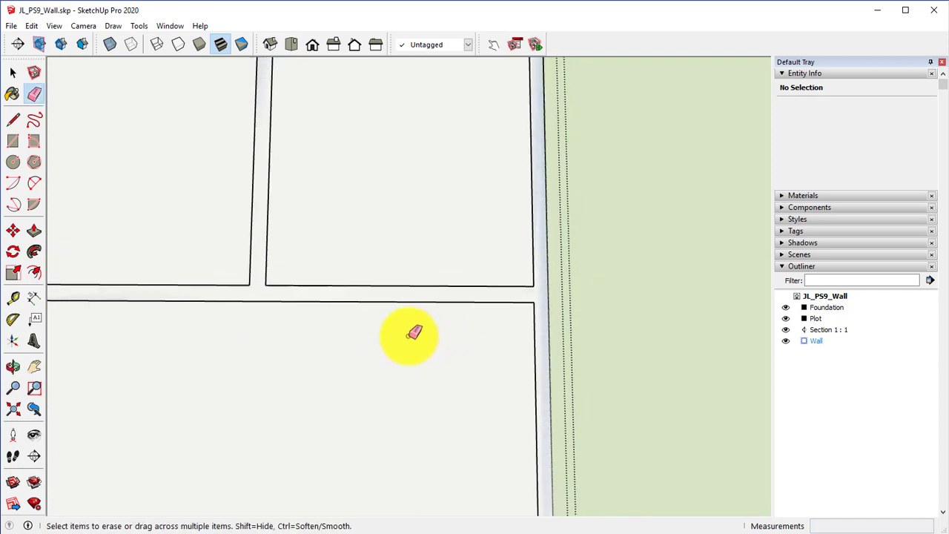
click(257, 284)
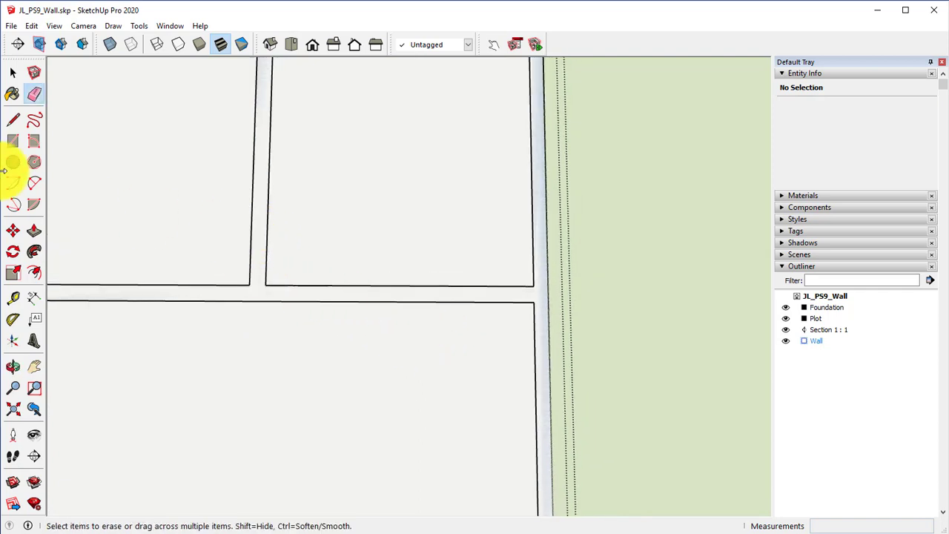
Add a vertical guide inside the upper-right room with the Tape Measure.
click(12, 297)
click(268, 184)
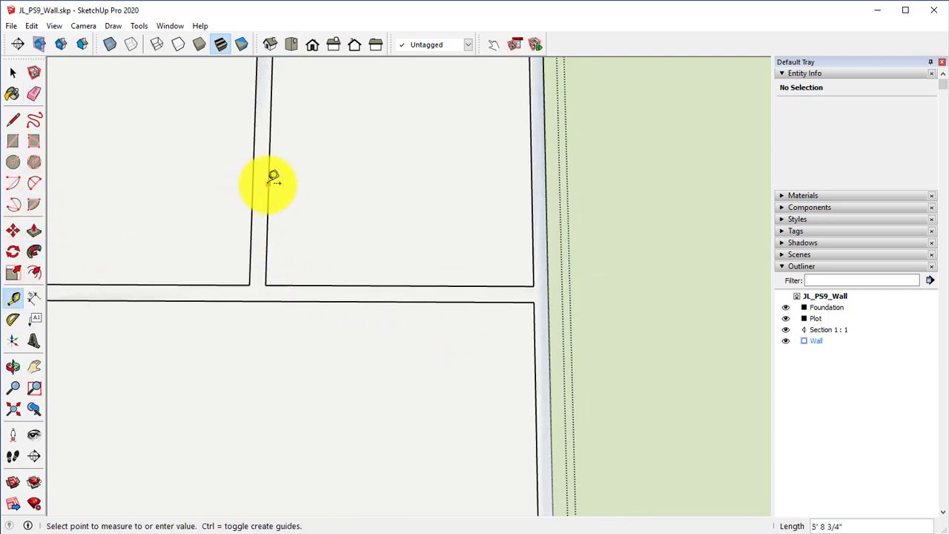
click(401, 285)
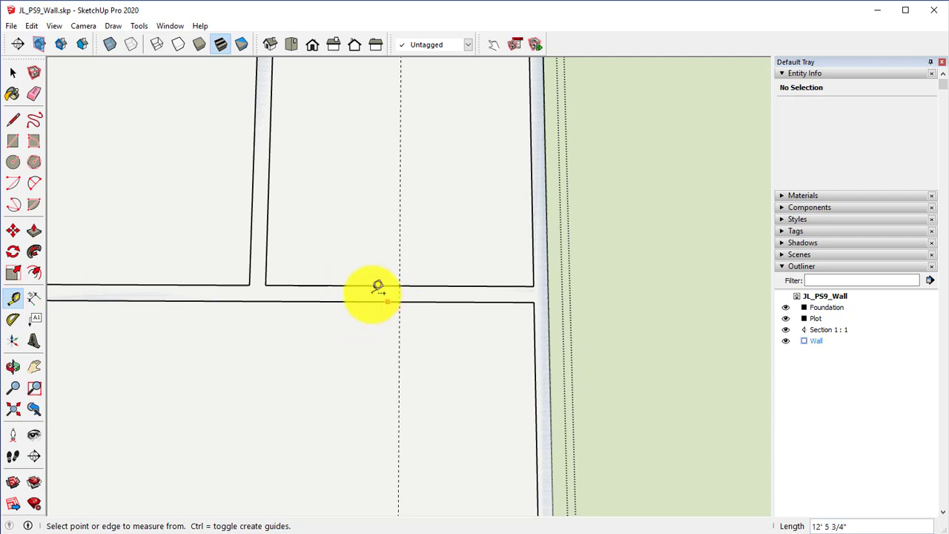
click(417, 301)
click(541, 250)
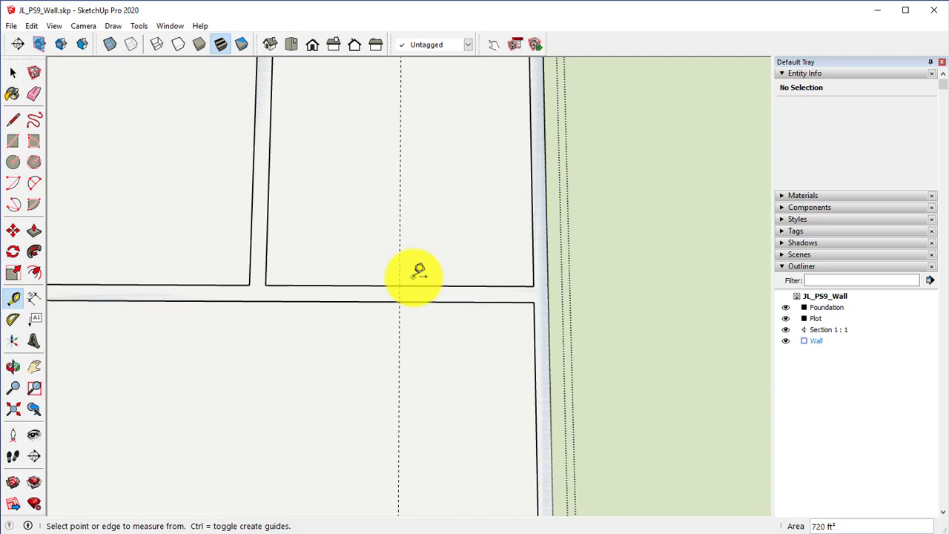
click(401, 223)
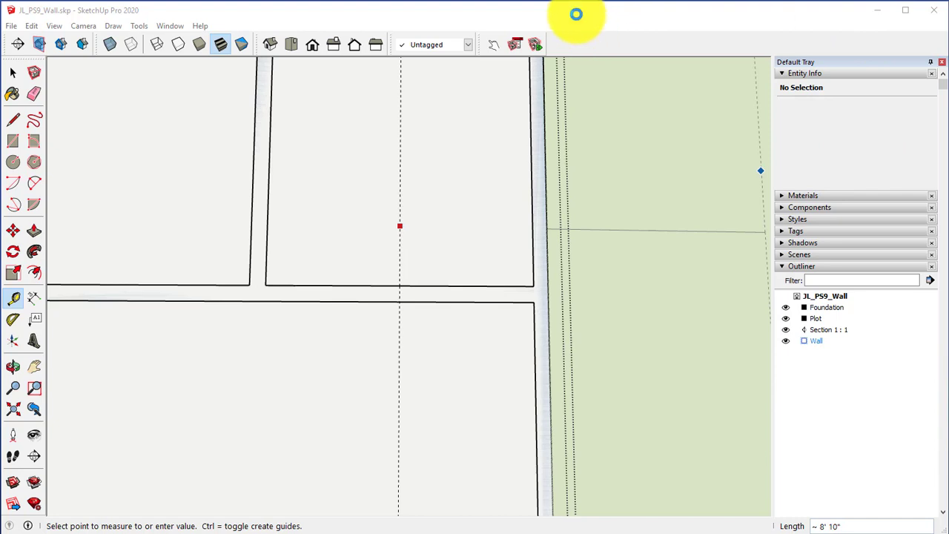
Place guides at offsets of 11 and 11.5 marking the door edges in the wall.
text(11.5)
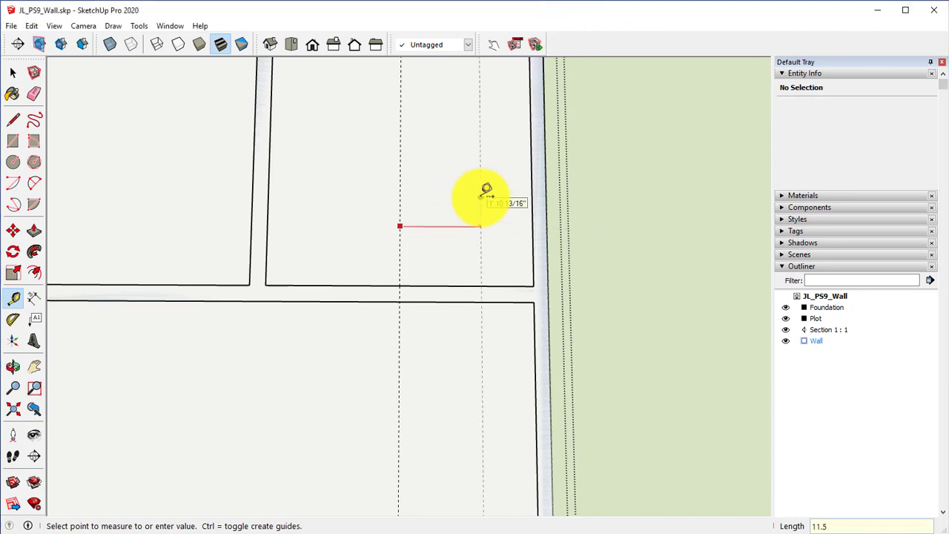
key(Return)
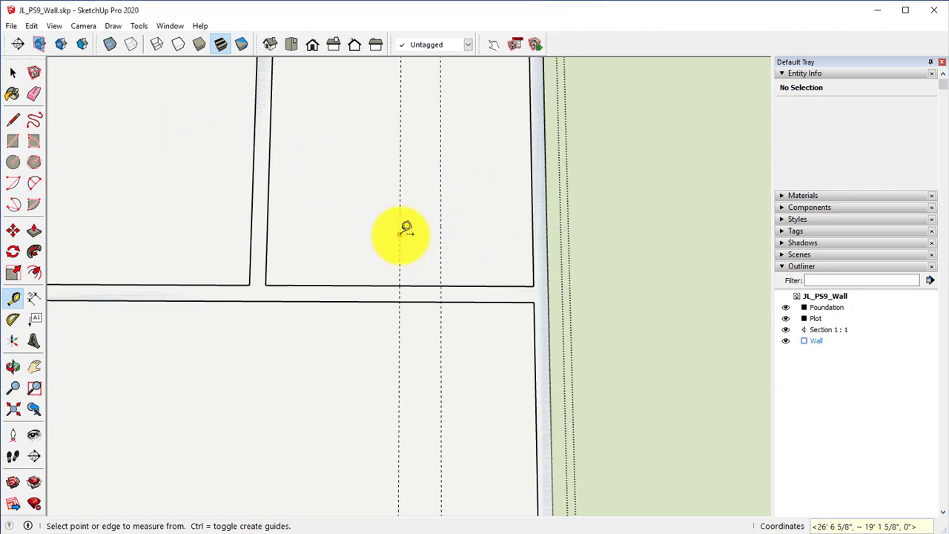
click(400, 234)
text(11.5)
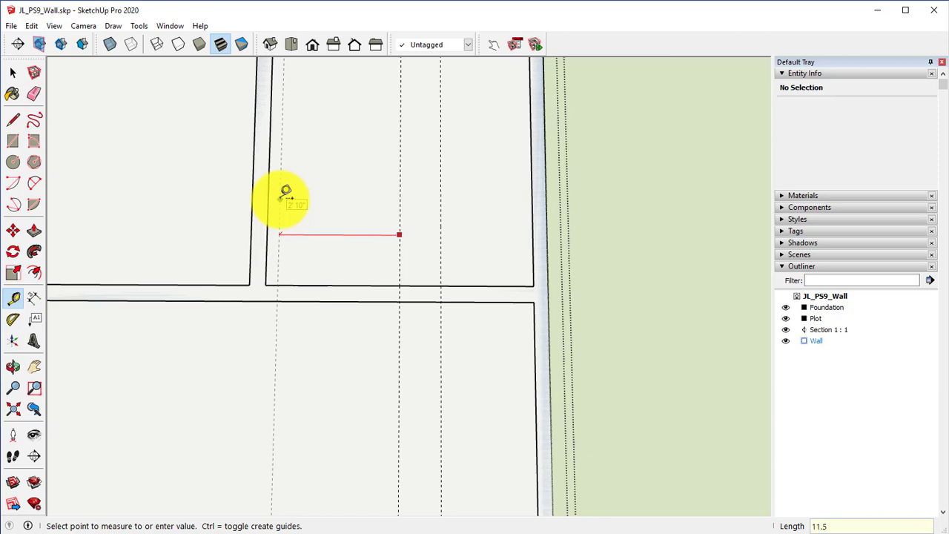
key(Return)
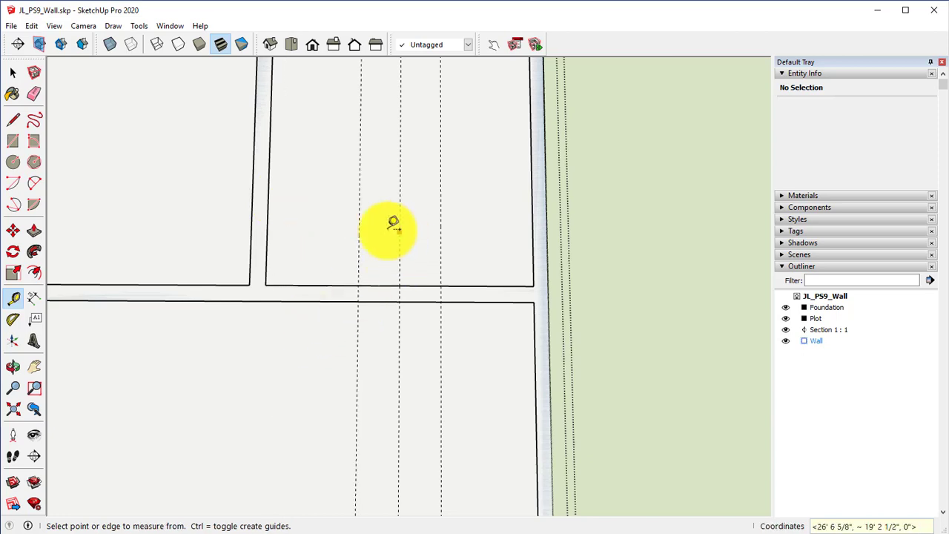
click(358, 232)
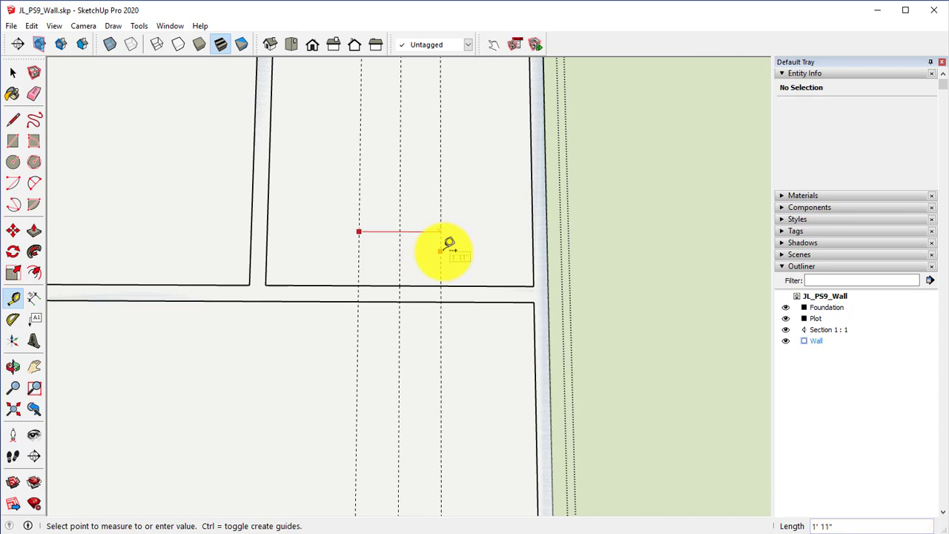
Draw a rectangle across the wall between the guides, then erase its edges and both guides.
click(13, 140)
click(359, 285)
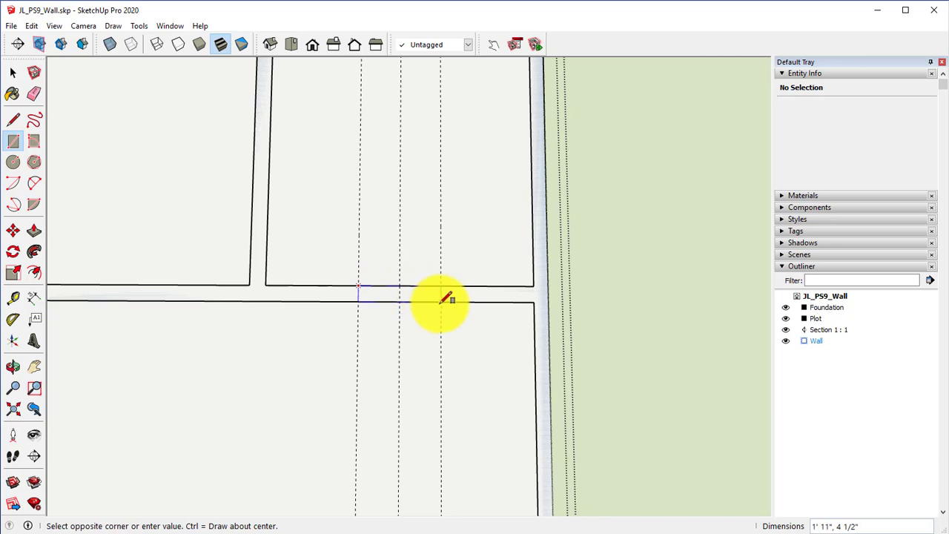
click(441, 301)
click(33, 93)
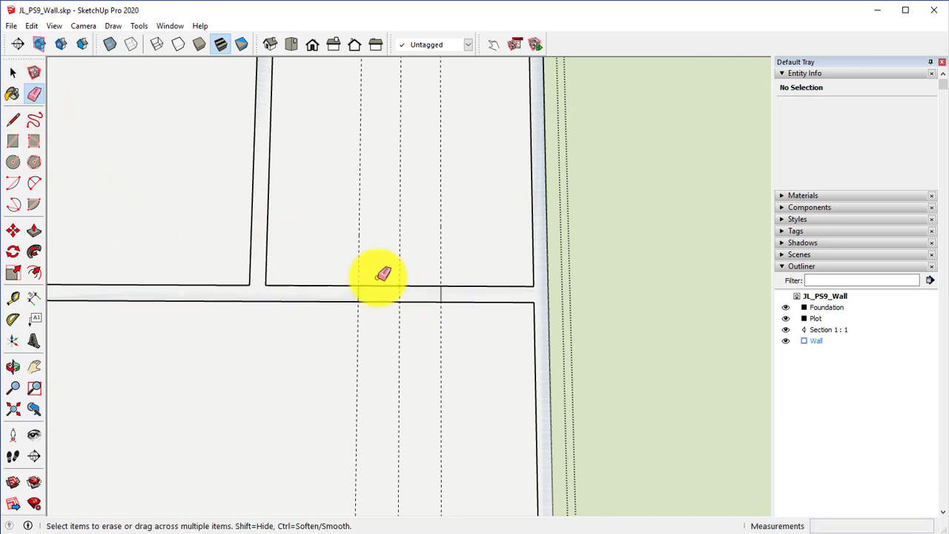
drag(390, 307, 403, 265)
click(401, 265)
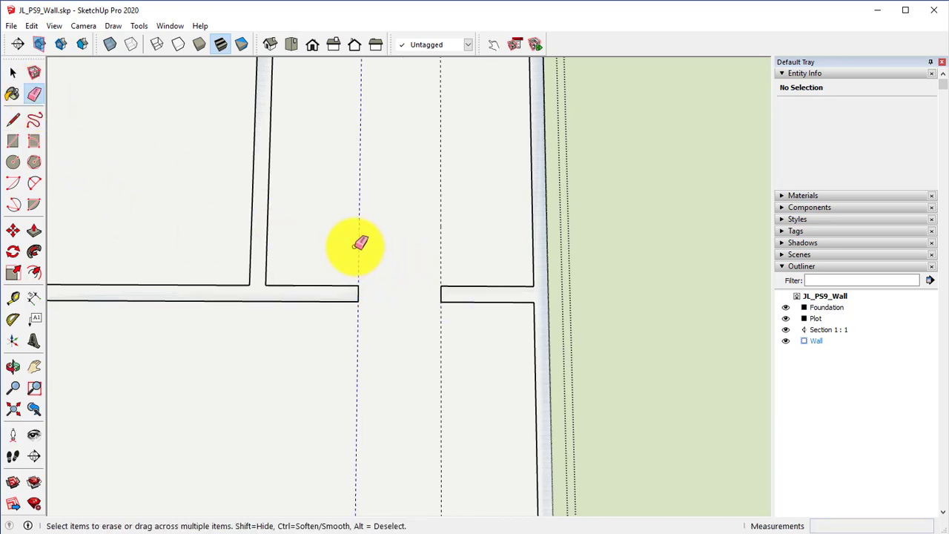
click(359, 242)
scroll(449, 229, down, 3)
scroll(390, 265, down, 3)
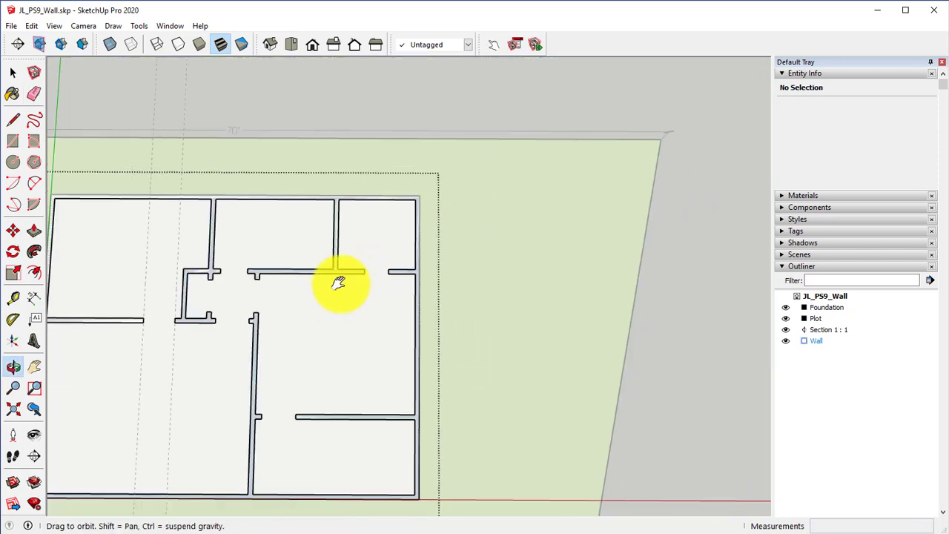
Close the wall group from a top-down view and erase the last two vertical guide lines.
mouse_move(356, 258)
middle_down()
mouse_move(501, 198)
mouse_move(474, 212)
middle_up()
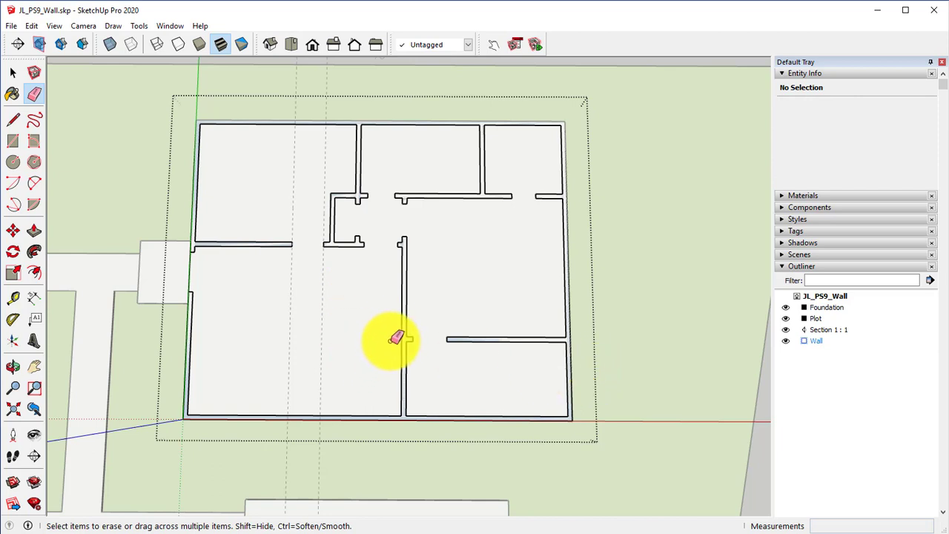
mouse_move(398, 326)
middle_down()
mouse_move(423, 339)
mouse_move(408, 339)
middle_up()
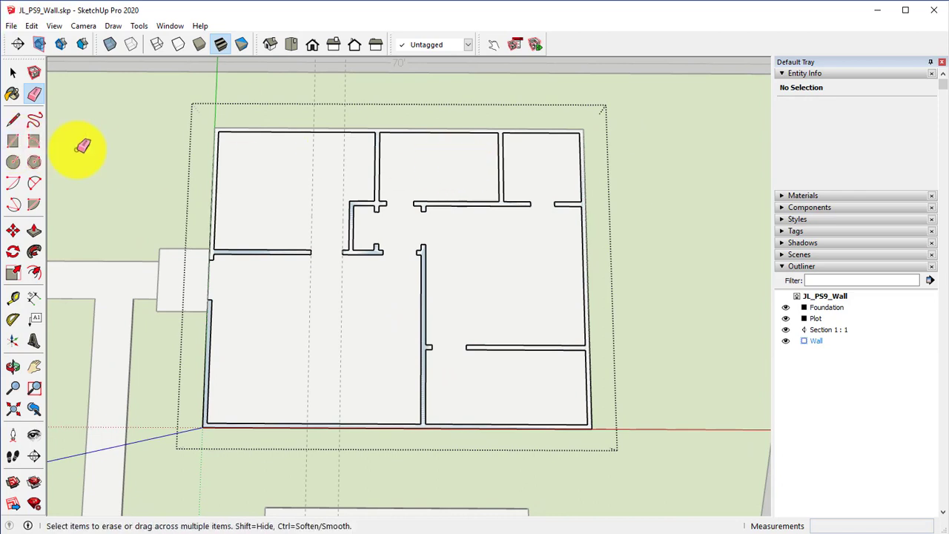
right_click(122, 156)
click(163, 165)
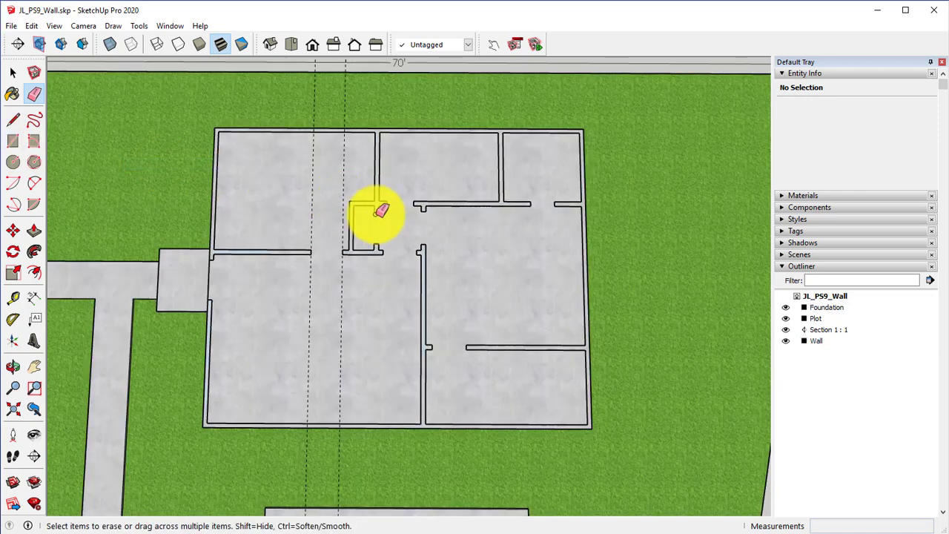
drag(311, 165, 331, 298)
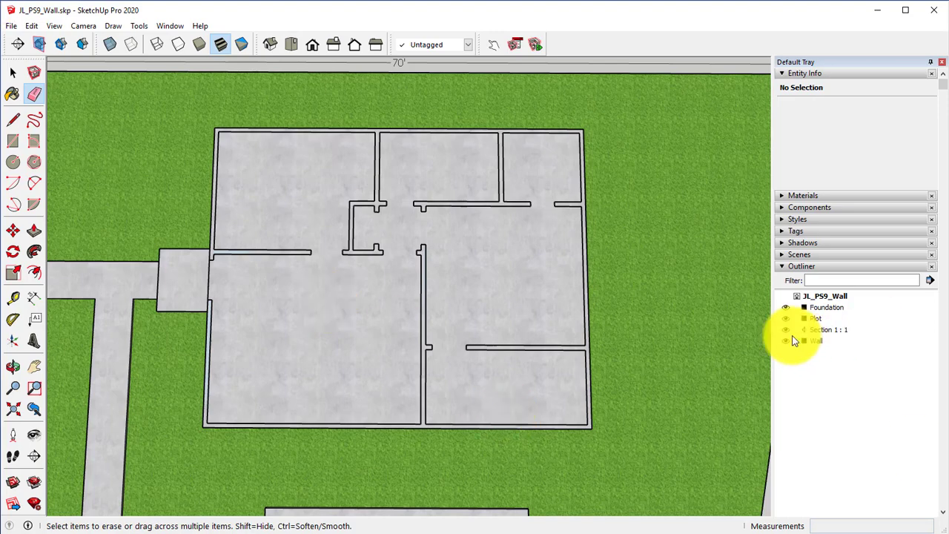
scroll(348, 266, up, 2)
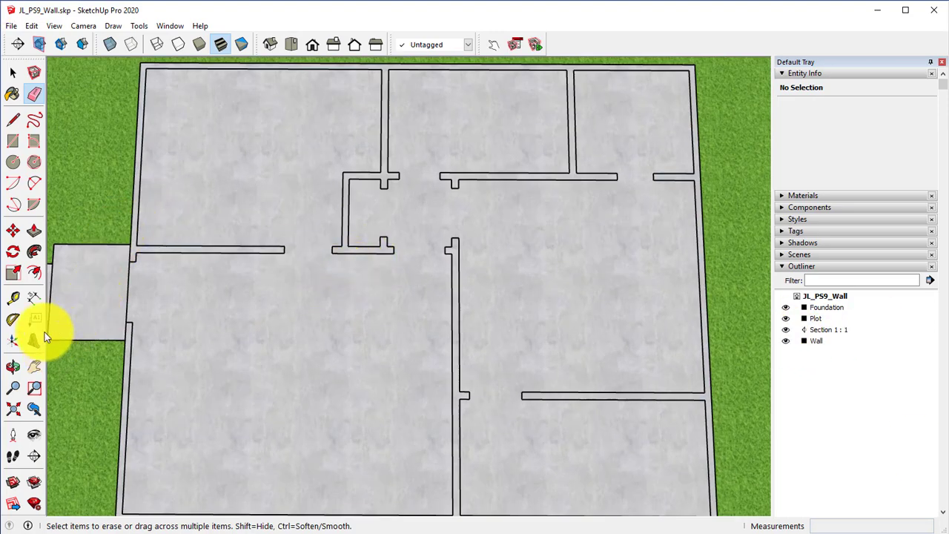
Dimension the first two door openings at 2' 6" and the closet opening at 2' 7".
click(34, 296)
scroll(371, 275, up, 2)
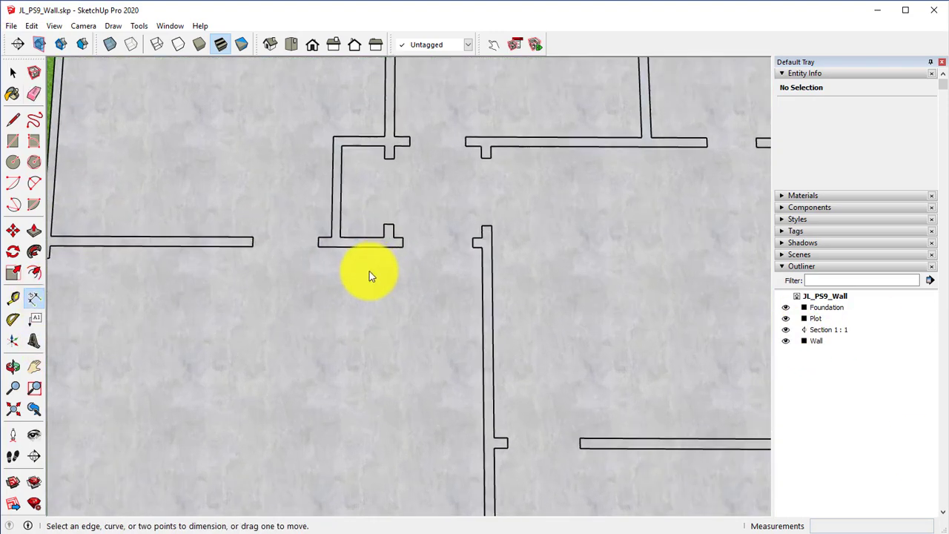
click(252, 246)
click(321, 246)
click(319, 274)
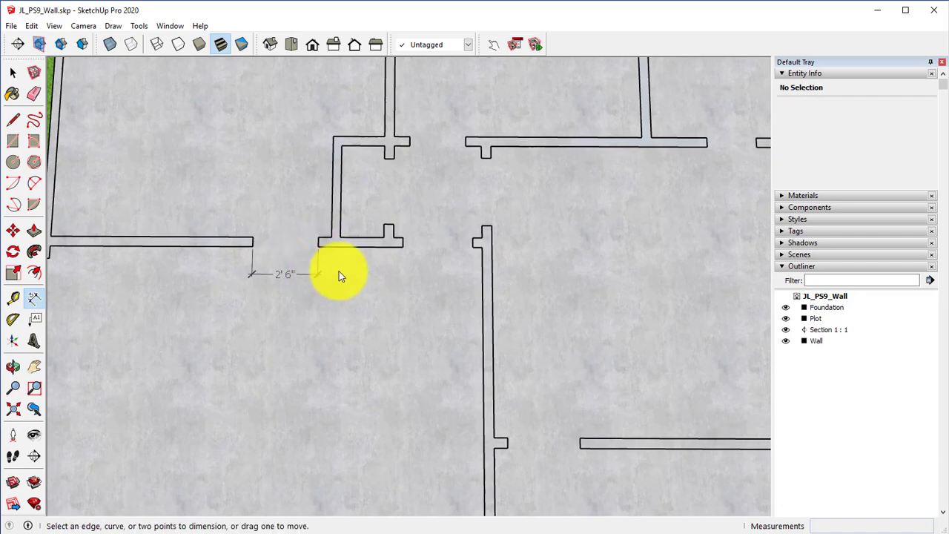
click(393, 158)
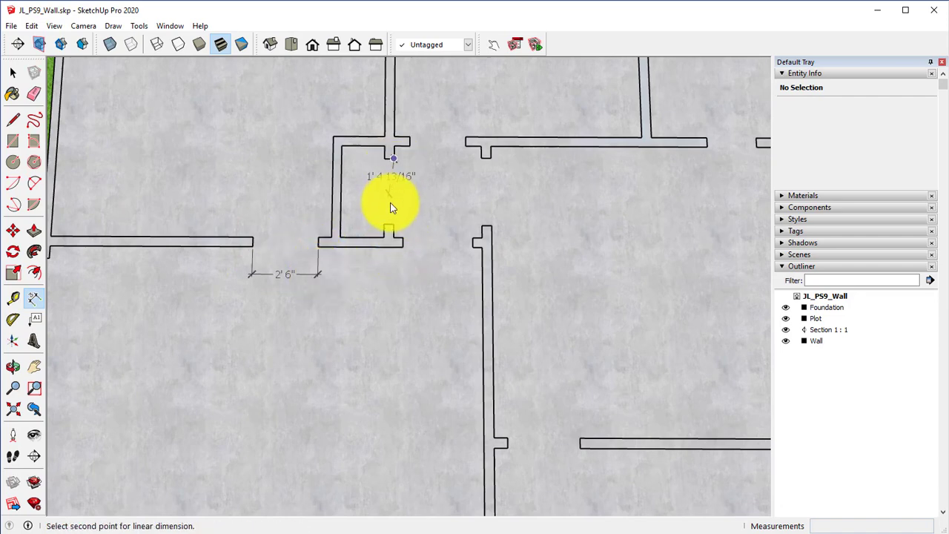
click(394, 225)
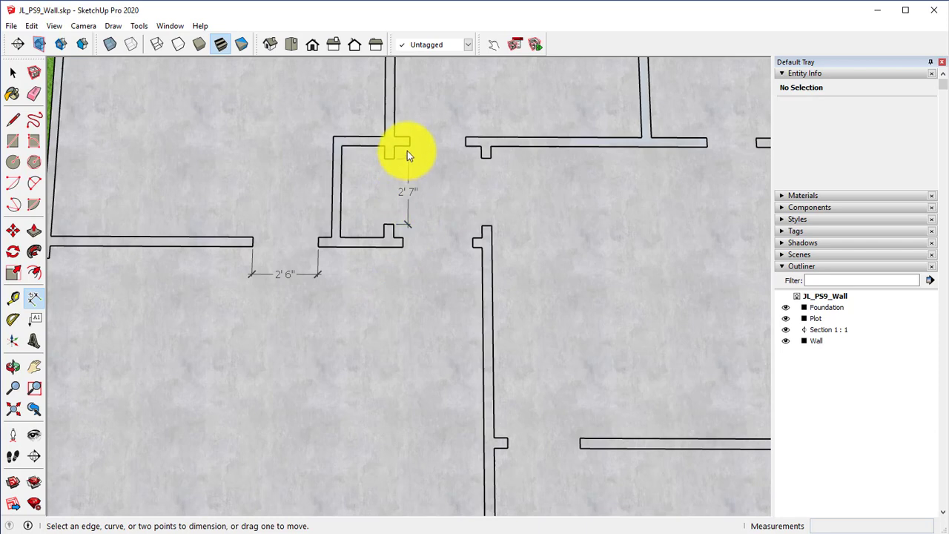
Dimension the upper-wall opening (2' 2"), the next vertical opening (2' 8") and the lower-right room's opening (2' 8").
click(409, 146)
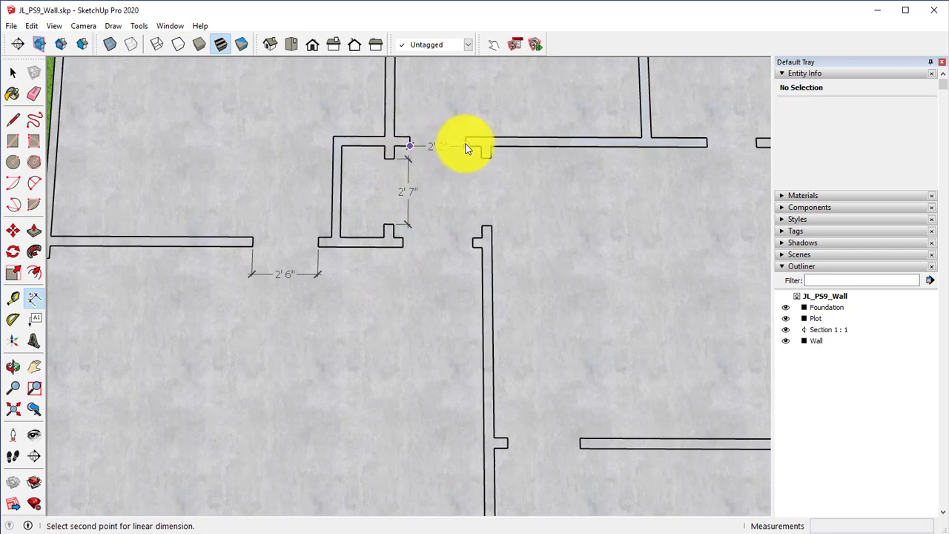
click(465, 148)
click(454, 111)
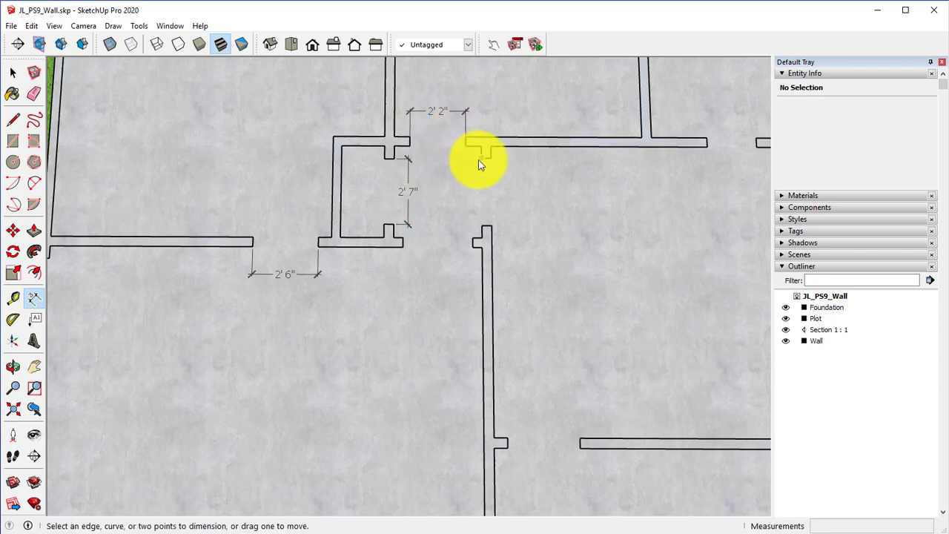
click(481, 158)
click(482, 225)
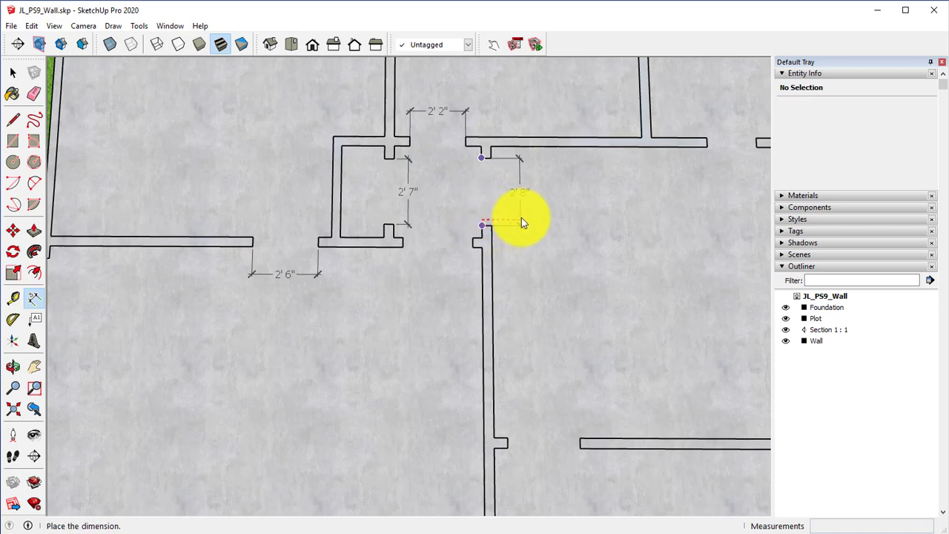
click(521, 223)
click(507, 438)
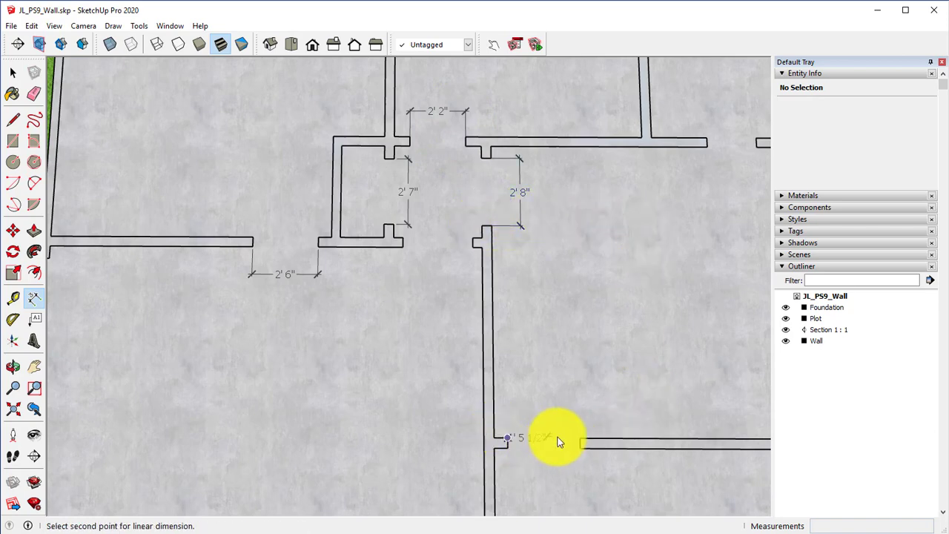
click(579, 441)
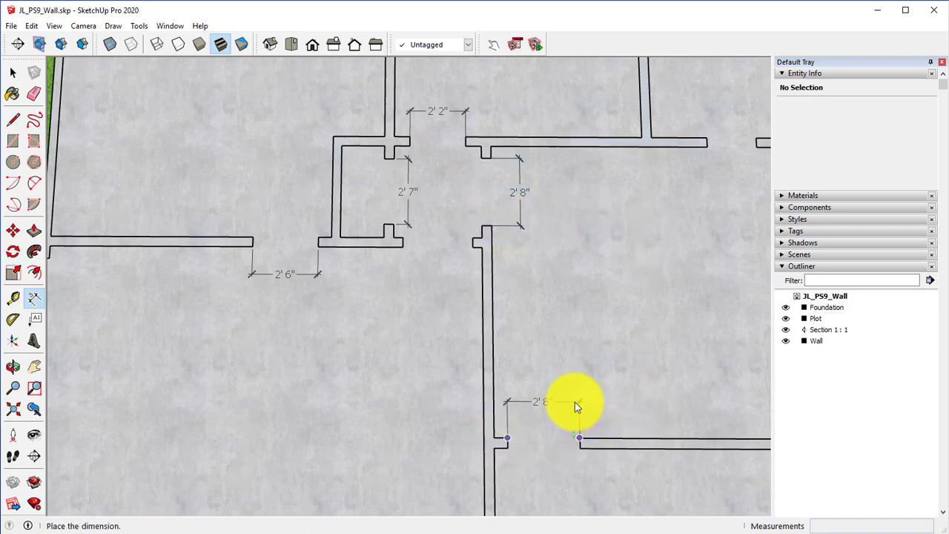
click(575, 400)
Dimension the upper-right opening at 1' 11" and the last hallway opening at 2' 8".
shift+middle_drag(610, 387, 540, 408)
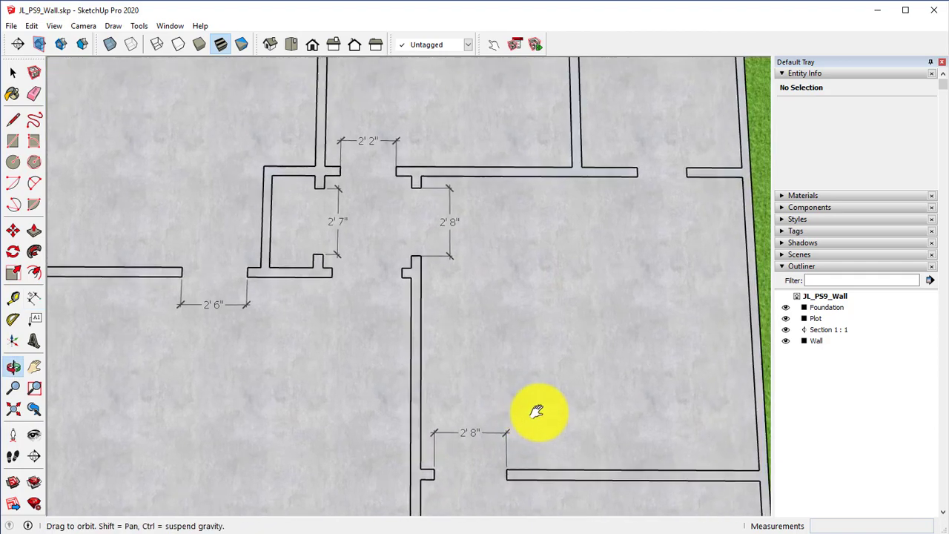
click(635, 176)
click(684, 176)
click(691, 208)
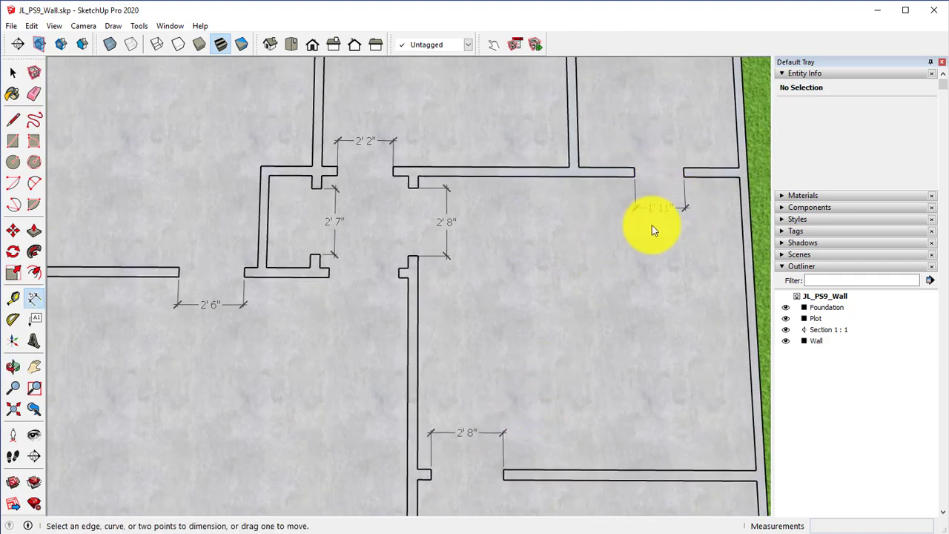
mouse_move(464, 326)
shift+middle_down()
mouse_move(575, 323)
mouse_move(540, 290)
shift+middle_up()
scroll(548, 296, down, 2)
scroll(559, 307, up, 1)
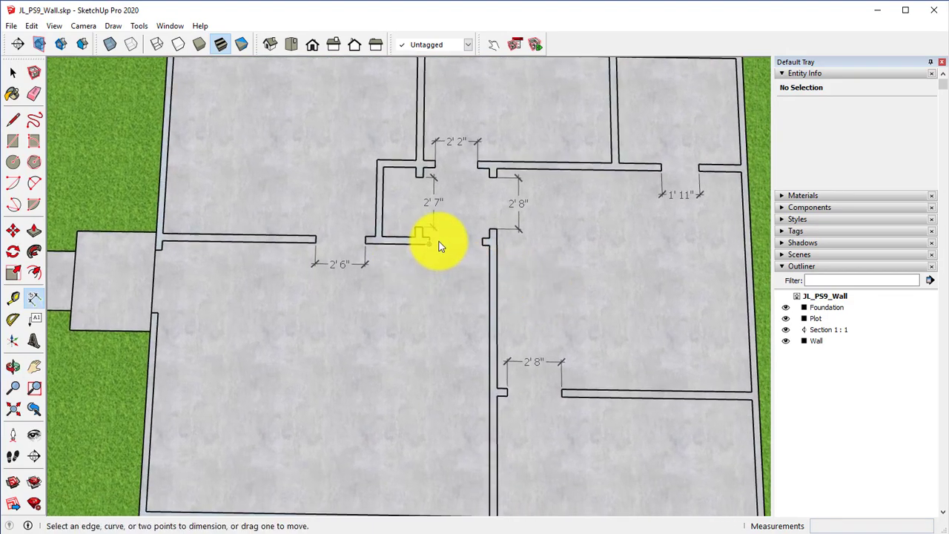
click(484, 245)
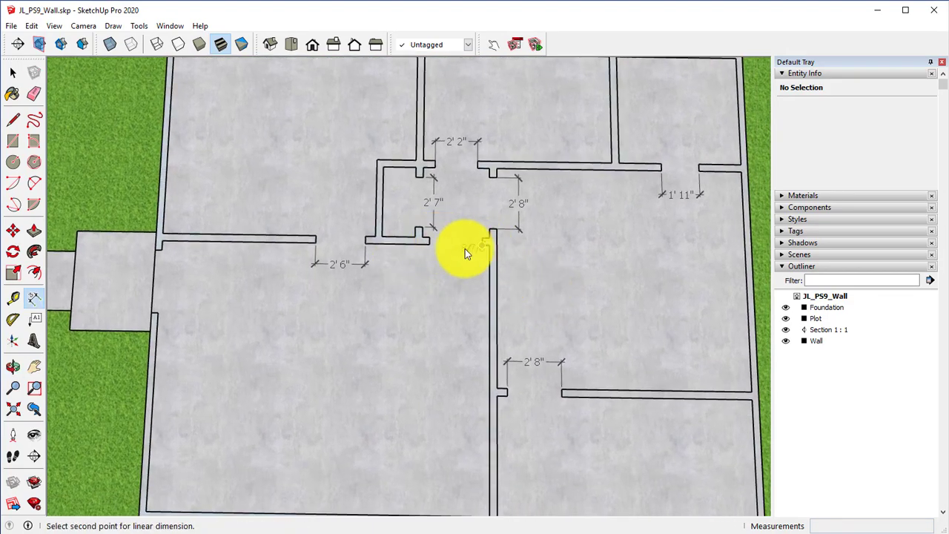
click(429, 244)
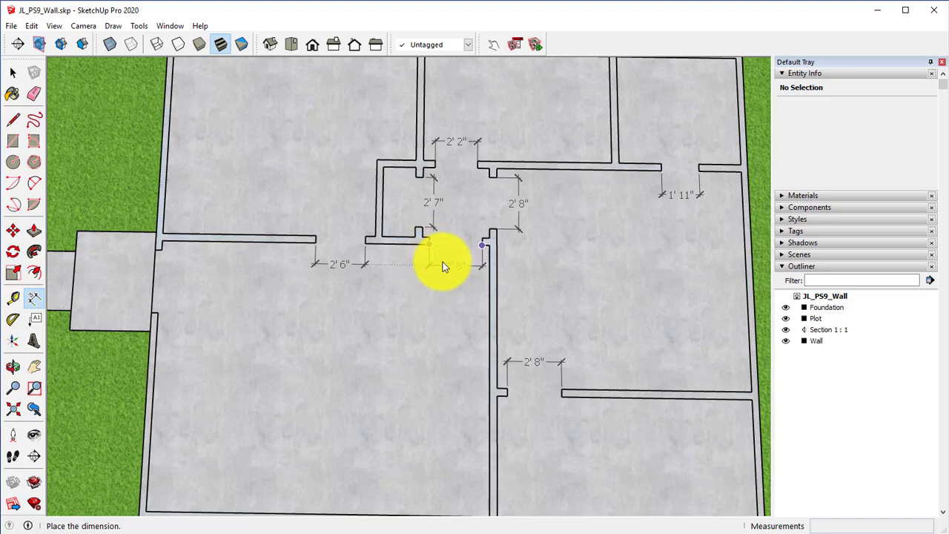
click(442, 265)
mouse_move(614, 334)
middle_down()
mouse_move(542, 317)
mouse_move(549, 333)
middle_up()
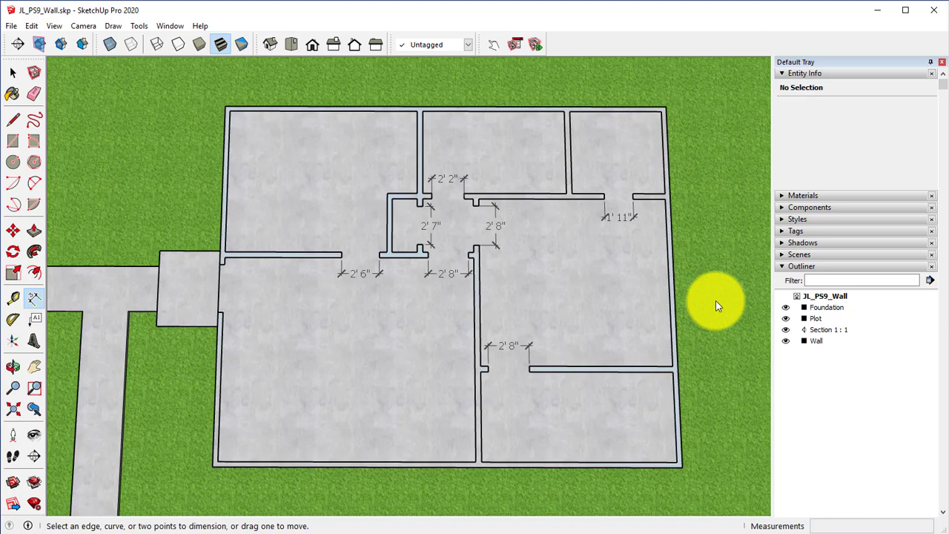
Save As JL_PS9_Doors, replacing 'Wall' with 'Doors' in the file name.
click(11, 26)
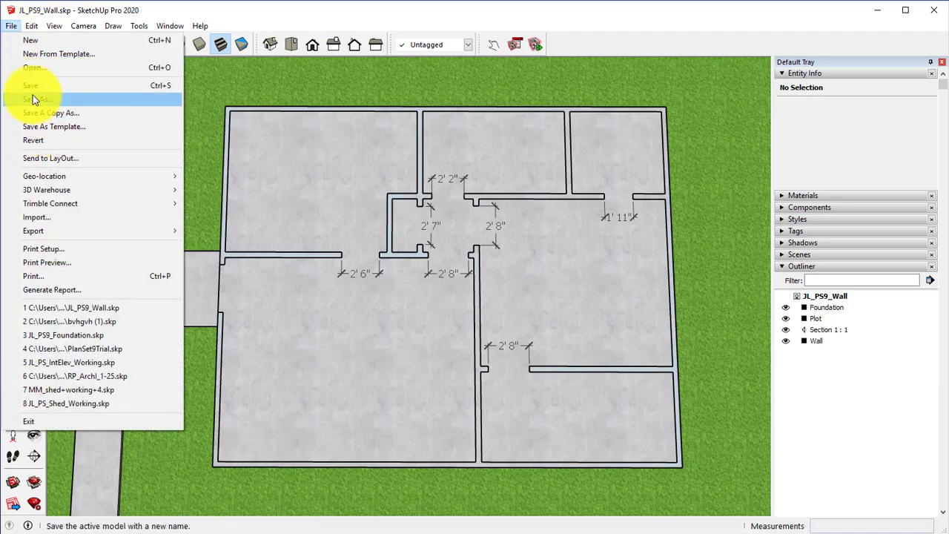
click(32, 98)
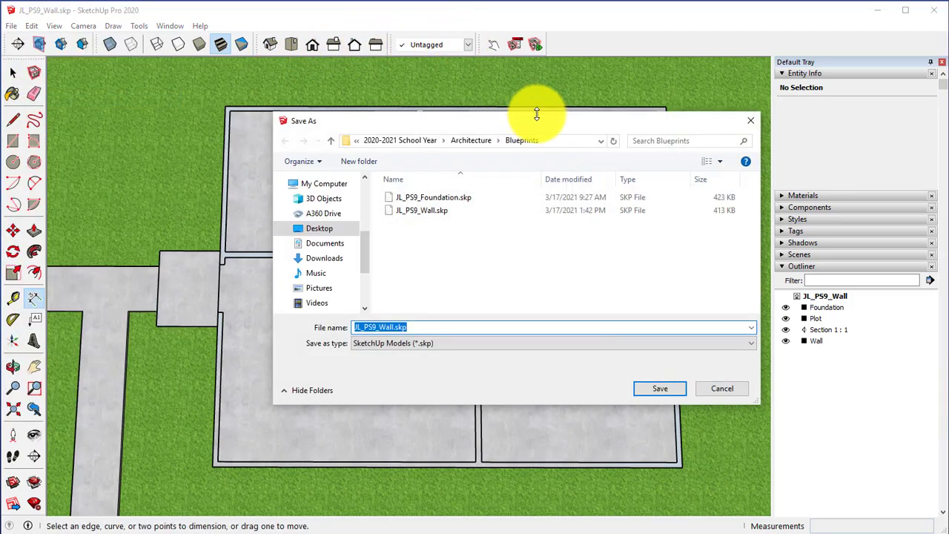
click(392, 326)
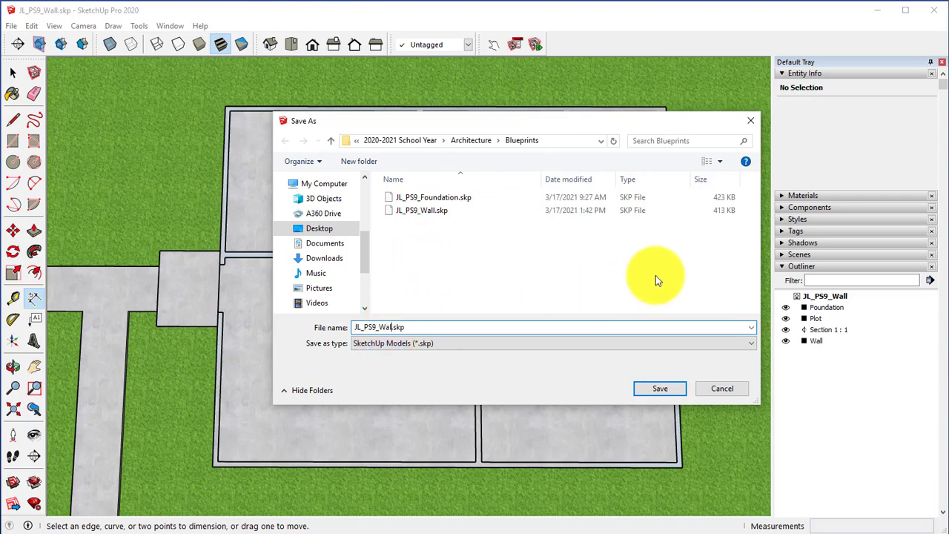
key(BackSpace)
key(BackSpace)
key(BackSpace)
key(BackSpace)
text(Do)
text(ors)
click(647, 394)
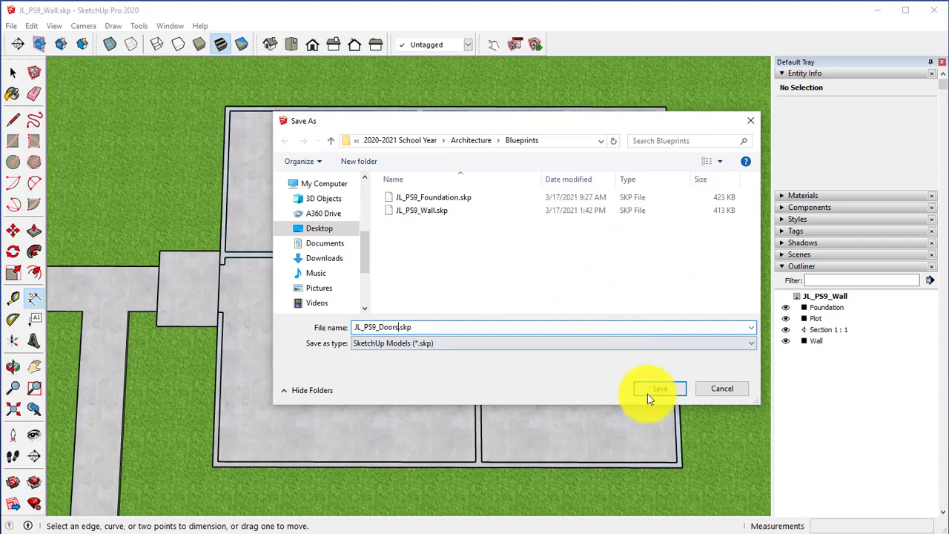